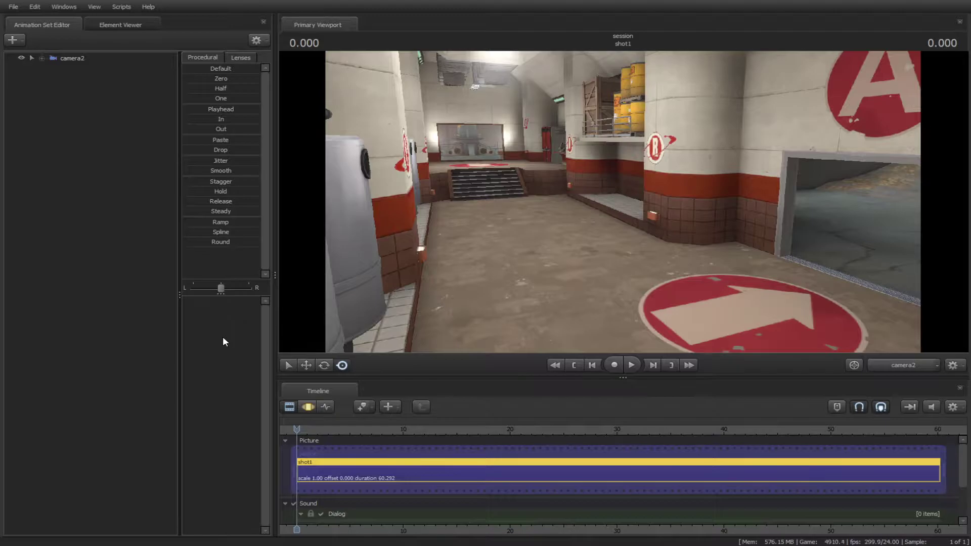
Step: Enter game mode to preview the playable character, and return to the editor
{"action": "key", "text": "F11"}
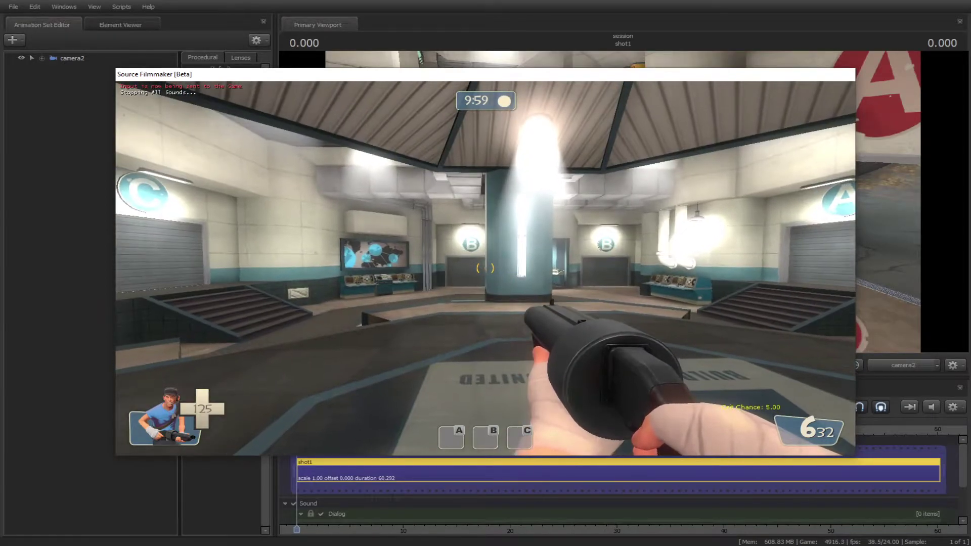
{"action": "key", "text": "F11"}
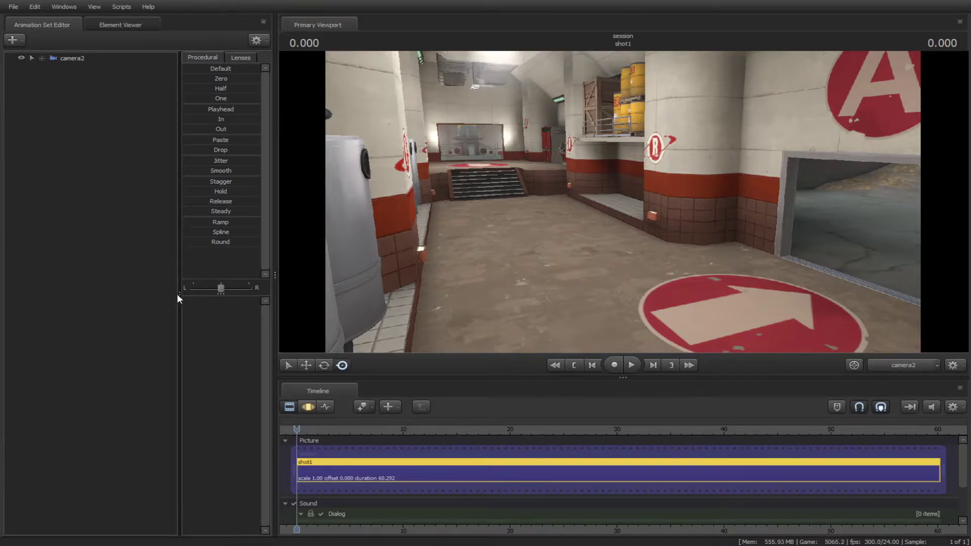
Step: Create a new camera in the animation set list and select it
{"action": "right_click", "coordinate": [52, 81]}
{"action": "left_click", "coordinate": [62, 86]}
{"action": "left_click", "coordinate": [65, 68]}
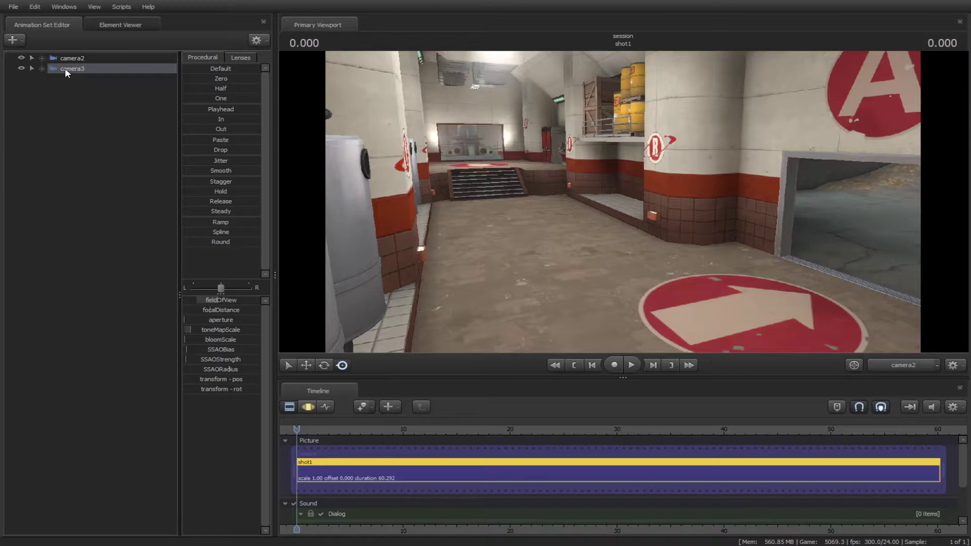
Step: Look through camera3 in the Motion Editor and position it near the stairs, facing the red world-map screen
{"action": "left_click", "coordinate": [303, 406]}
{"action": "key", "text": "w"}
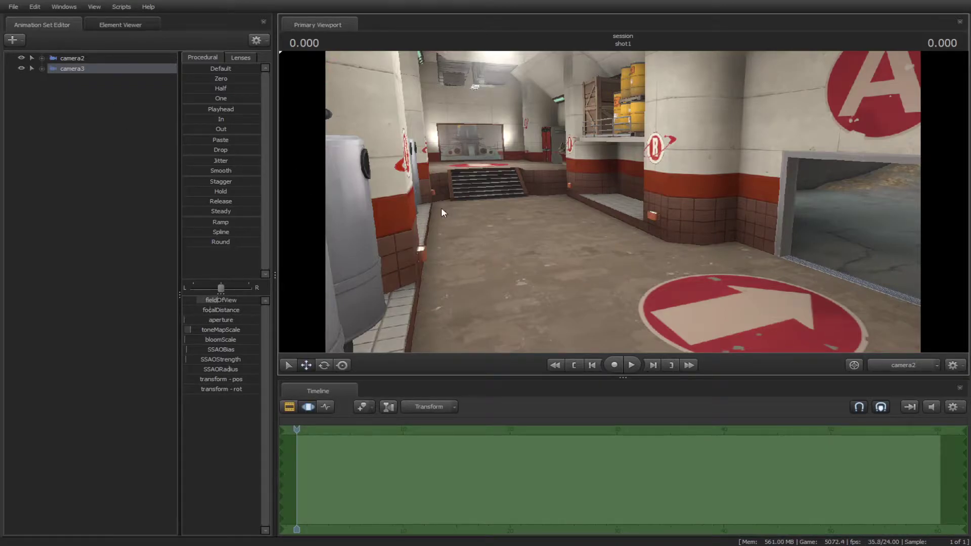
{"action": "left_click_drag", "start_coordinate": [66, 68], "coordinate": [426, 169]}
{"action": "key", "text": "s"}
{"action": "left_click_drag", "start_coordinate": [557, 202], "coordinate": [587, 202]}
{"action": "key", "text": "w"}
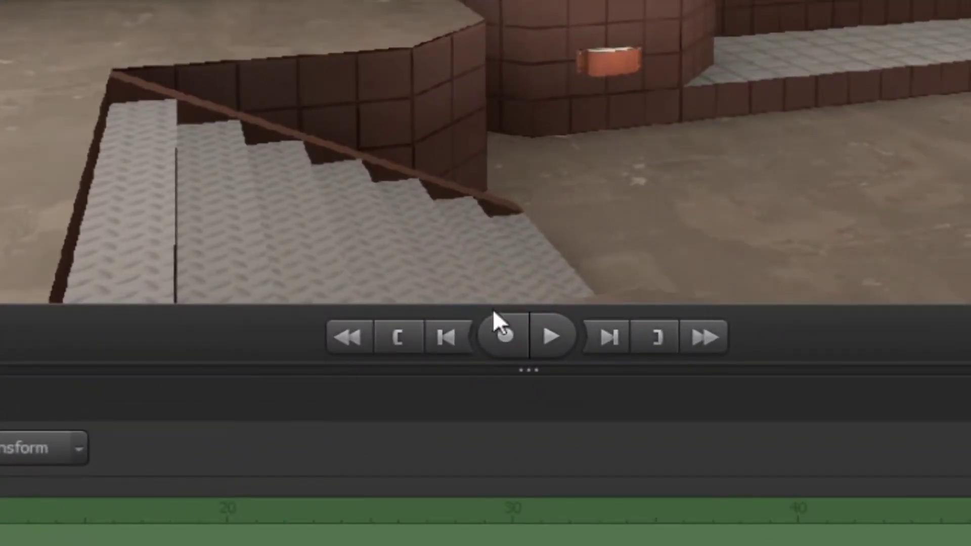
Step: Start a game recording with Third Person Camera and Snap Player to Tool Camera enabled
{"action": "left_click", "coordinate": [507, 337]}
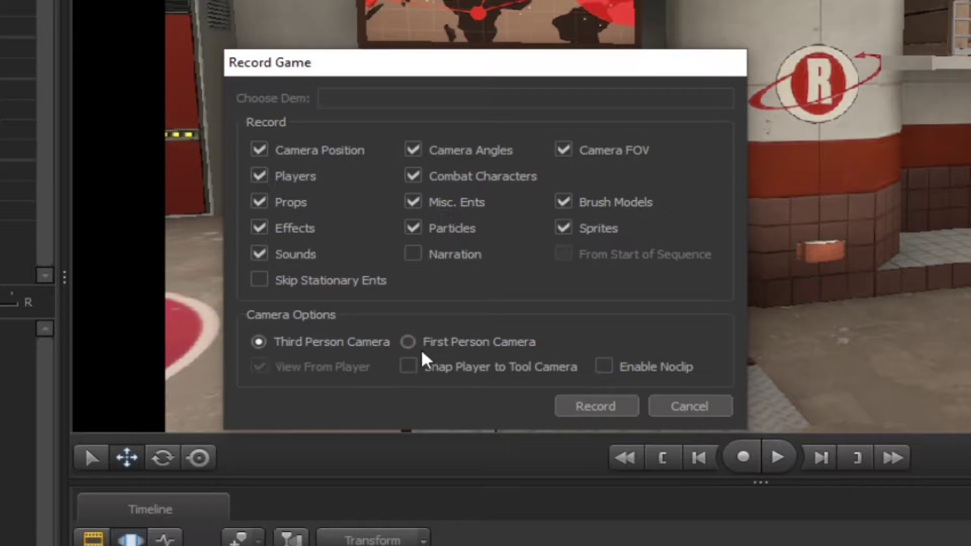
{"action": "left_click", "coordinate": [408, 342]}
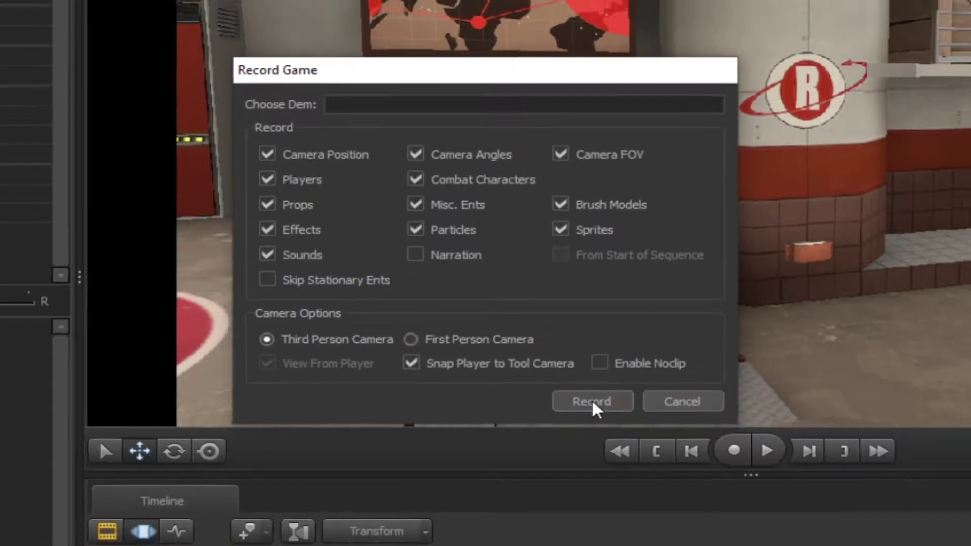
{"action": "left_click", "coordinate": [597, 409]}
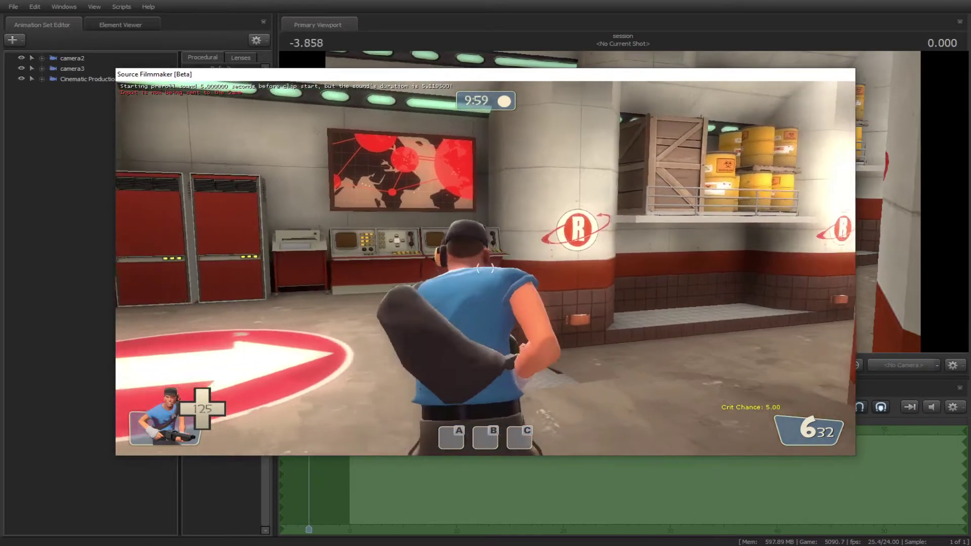
Step: Run the Scout through the base, out of exit A and along the dirt path outside, and end the recording
{"action": "key", "text": "d"}
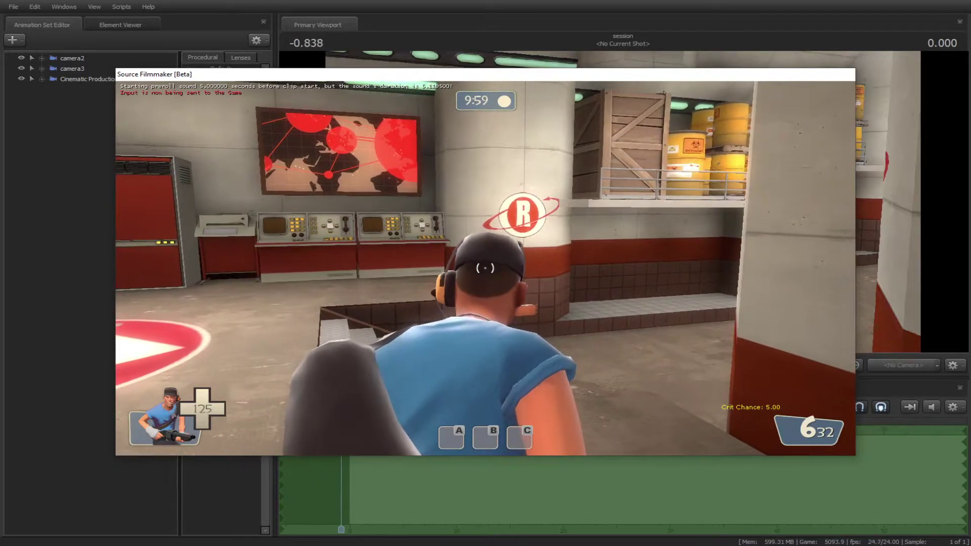
{"action": "key", "text": "w"}
{"action": "key", "text": "w"}
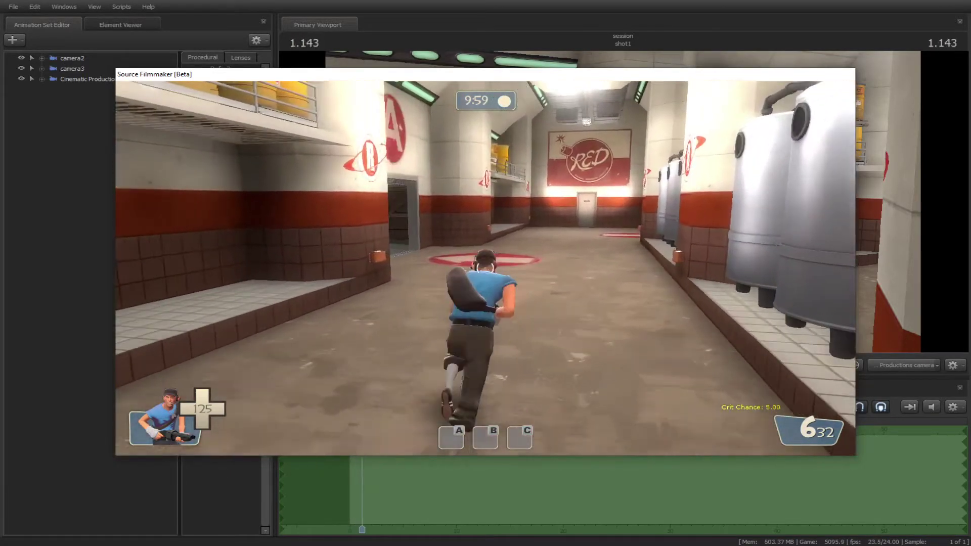
{"action": "key", "text": "w"}
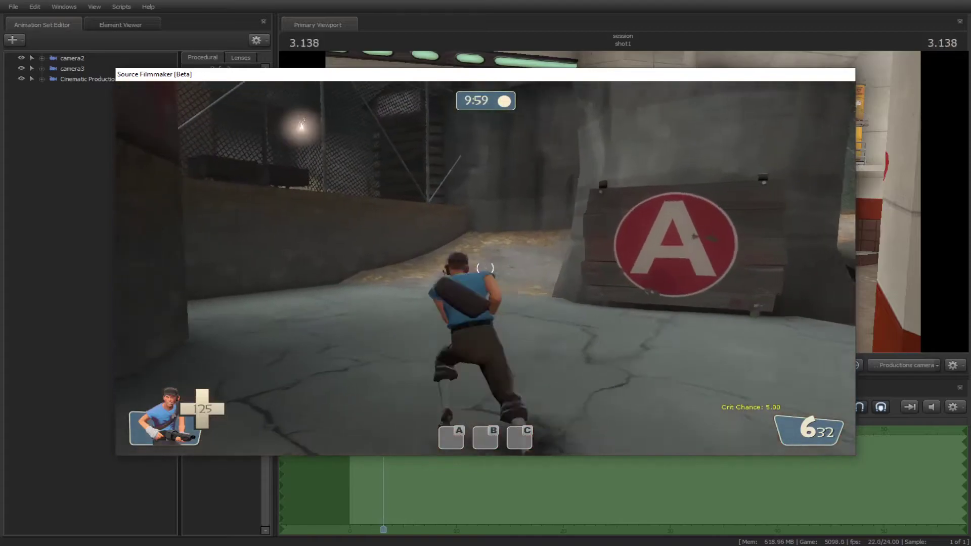
{"action": "key", "text": "w"}
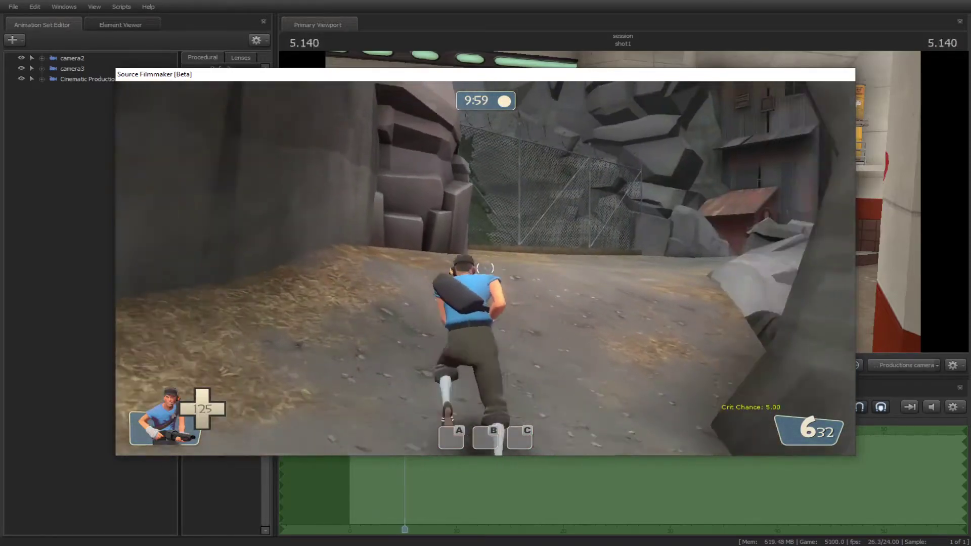
{"action": "key", "text": "w"}
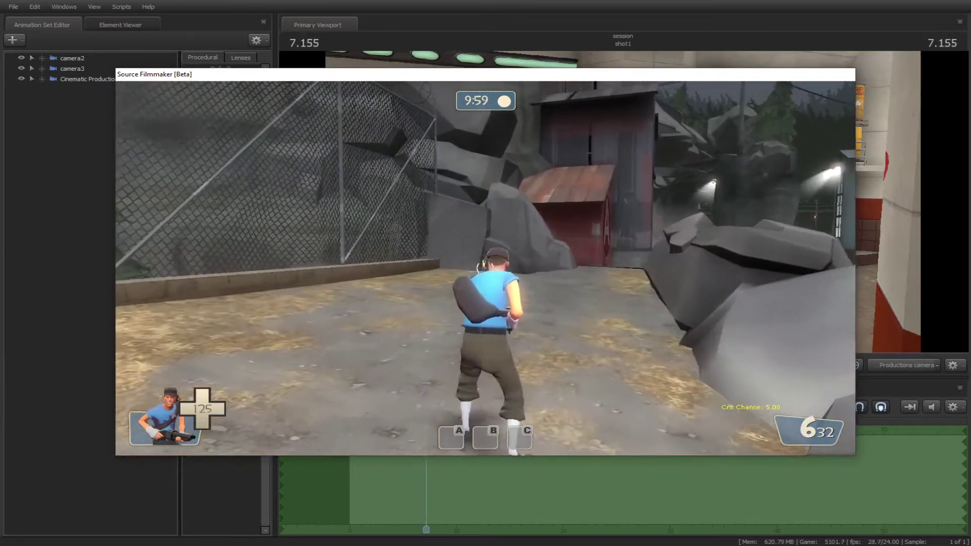
{"action": "key", "text": "Escape"}
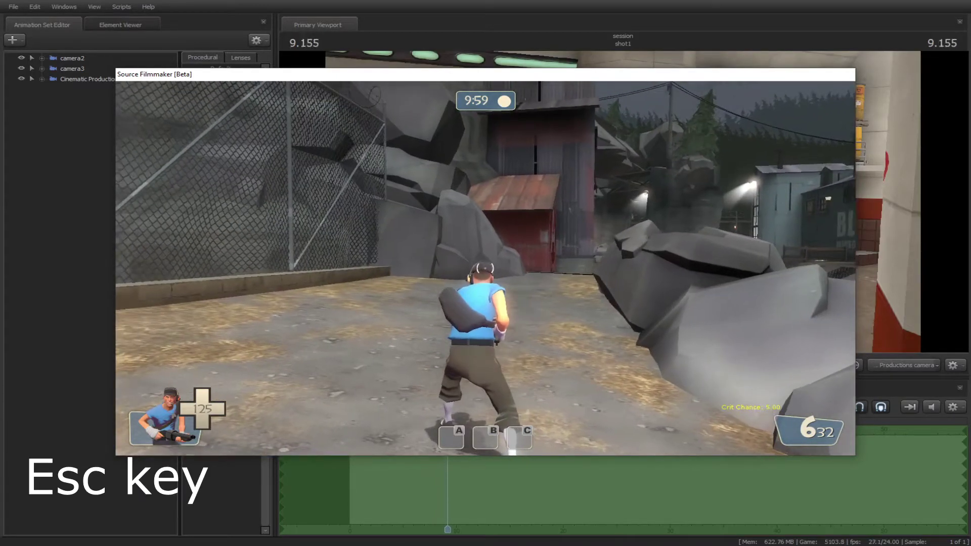
{"action": "key", "text": "Escape"}
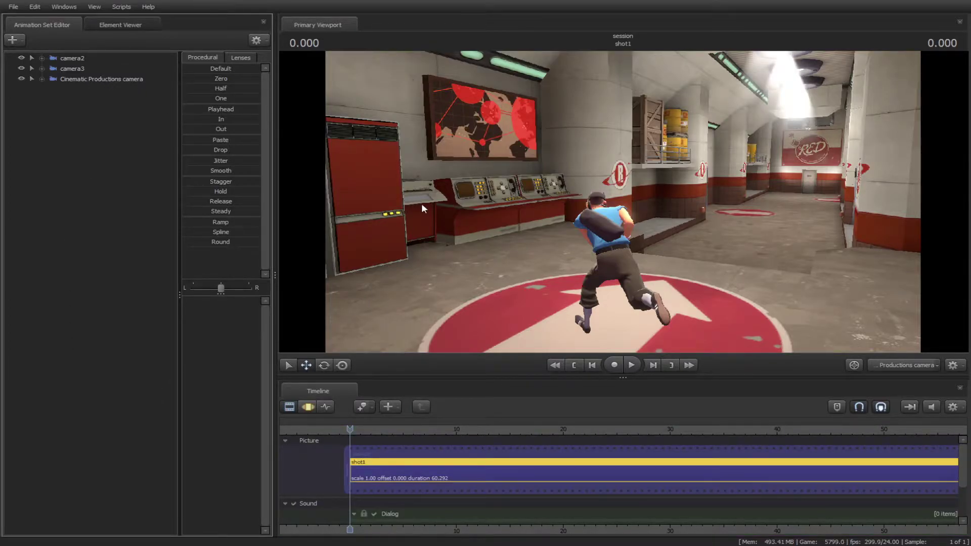
Step: View the scene through camera2 and delete the Cinematic Productions camera animation set
{"action": "left_click", "coordinate": [68, 57]}
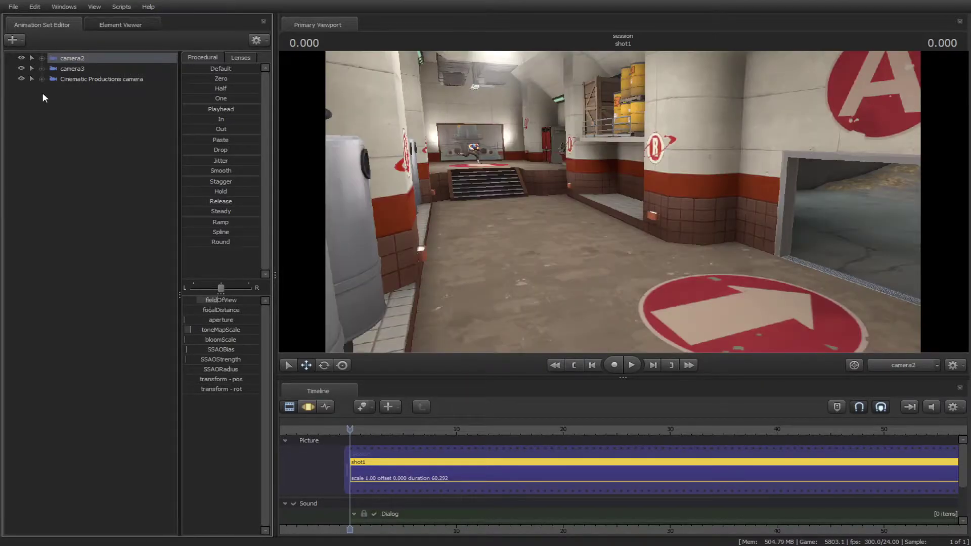
{"action": "left_click", "coordinate": [68, 80]}
{"action": "right_click", "coordinate": [69, 80]}
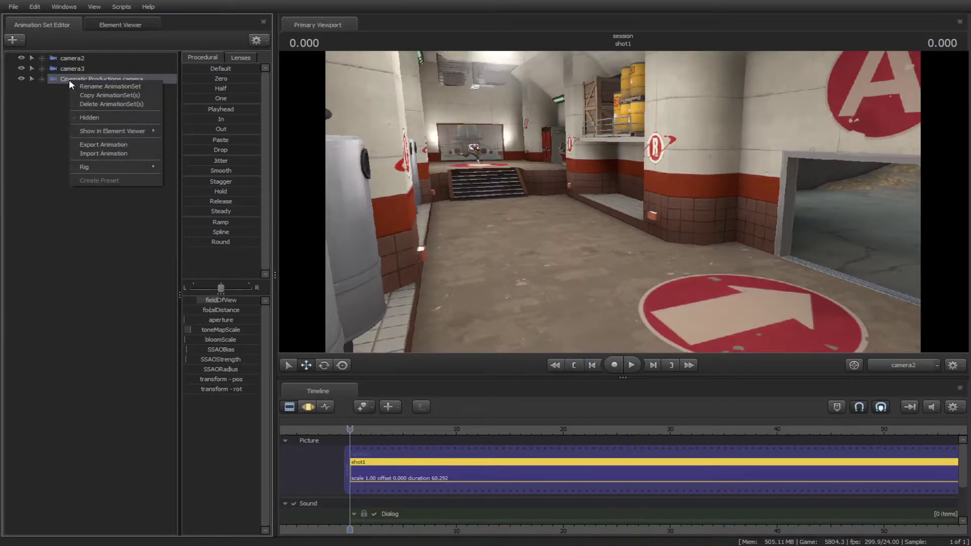
{"action": "left_click", "coordinate": [99, 104]}
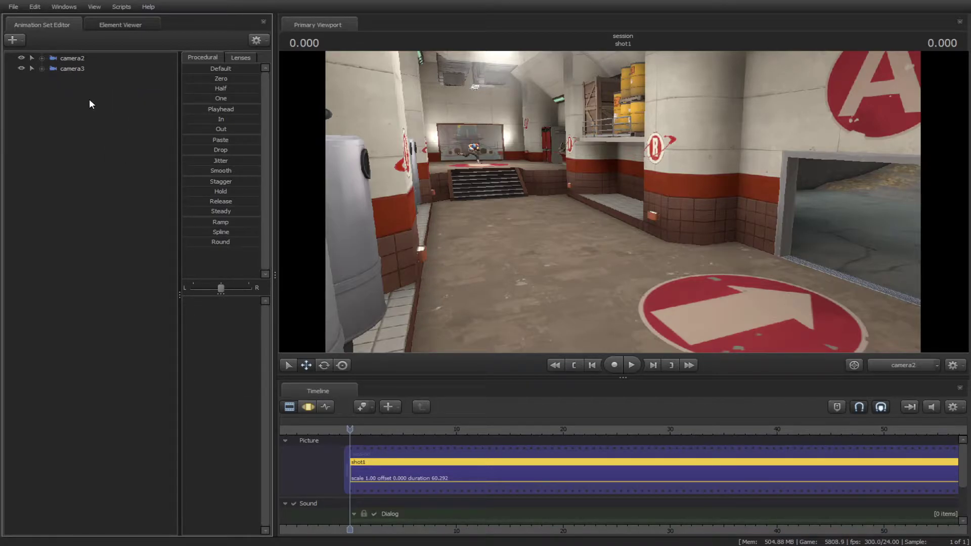
Step: Play back the recorded run and trim the end of shot1 to about 5.4 seconds
{"action": "key", "text": "space"}
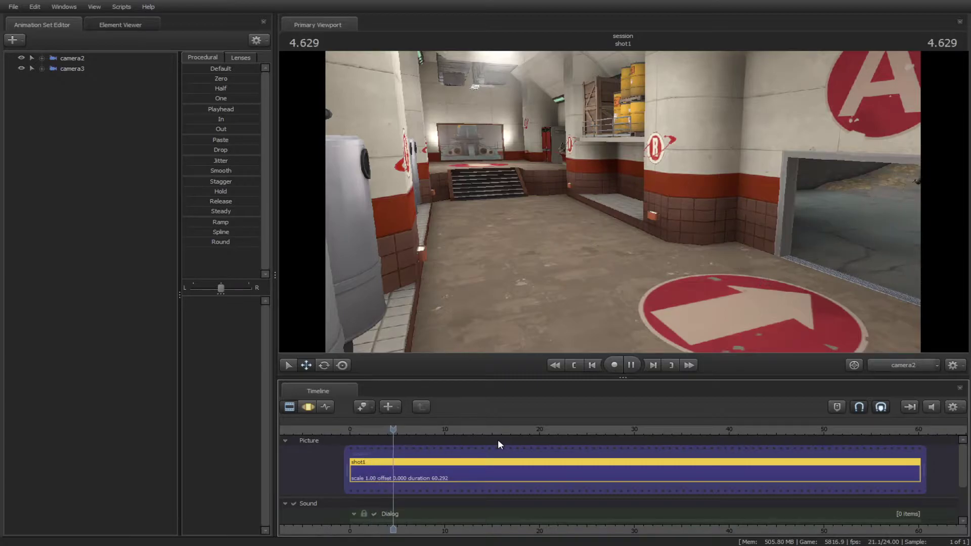
{"action": "key", "text": "space"}
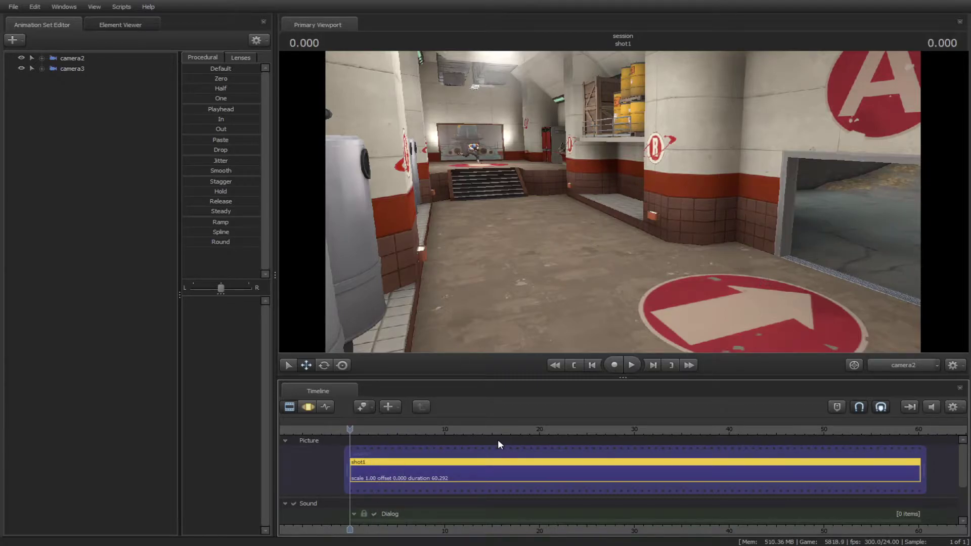
{"action": "scroll", "coordinate": [485, 444], "scroll_direction": "down", "scroll_amount": 1}
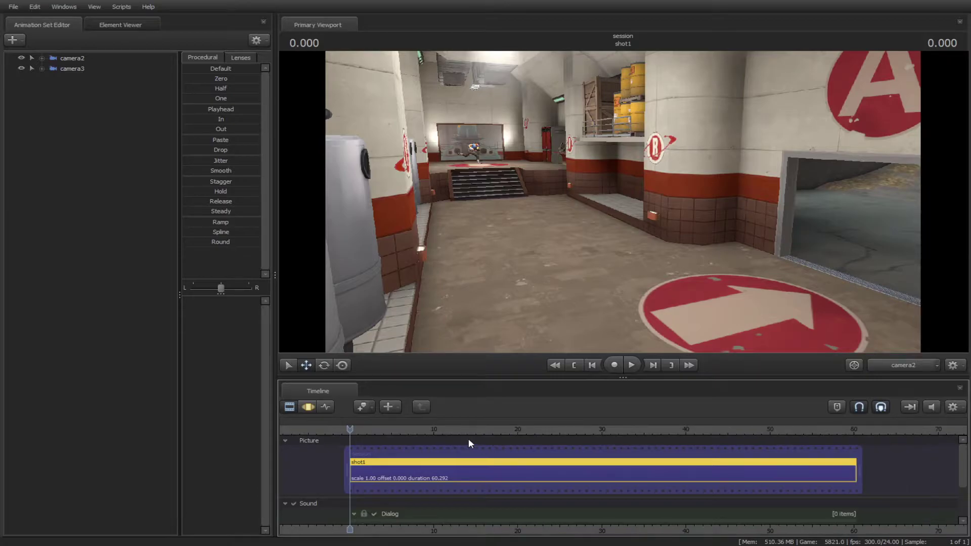
{"action": "left_click_drag", "start_coordinate": [356, 426], "coordinate": [396, 420]}
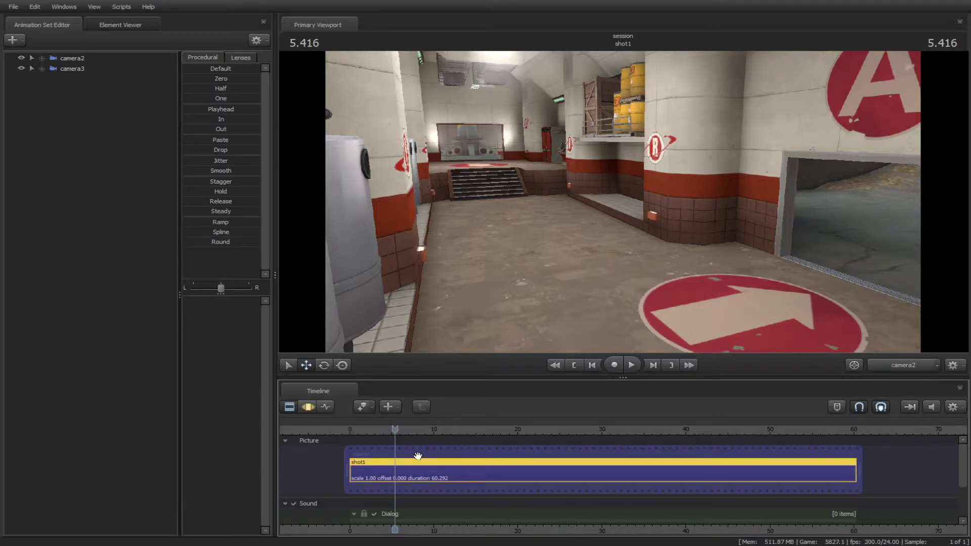
{"action": "key", "text": "]"}
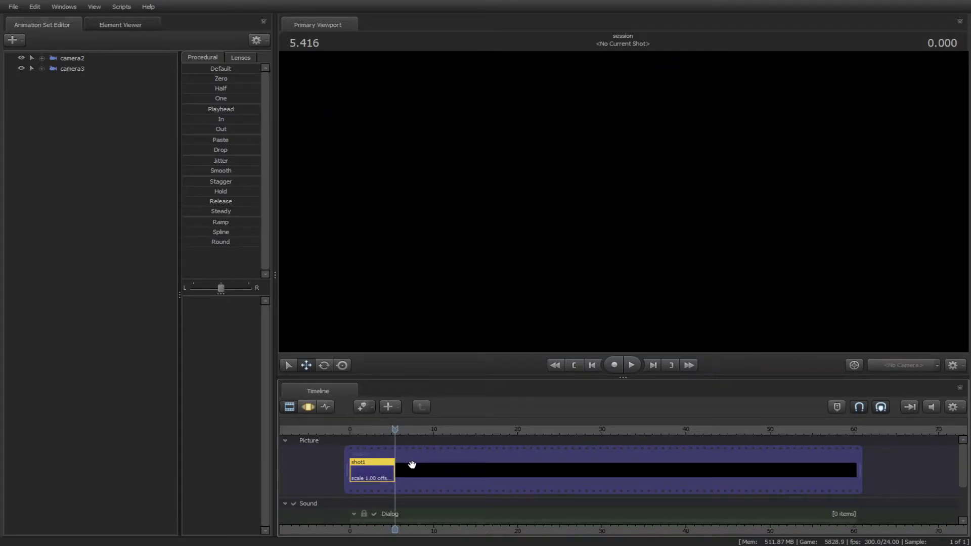
Step: Shorten the session so that it ends together with the trimmed shot1
{"action": "left_click_drag", "start_coordinate": [856, 473], "coordinate": [551, 466]}
{"action": "key", "text": "alt+o"}
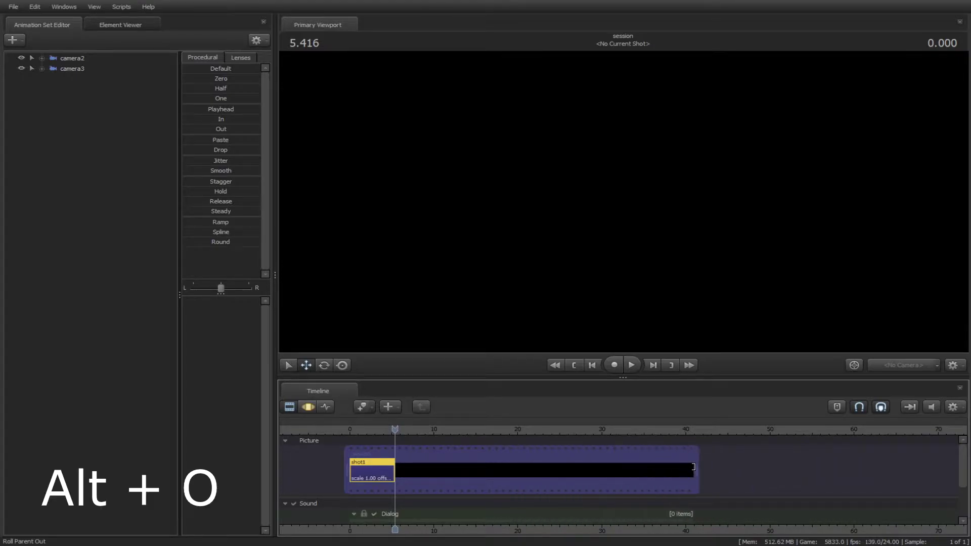
{"action": "left_click", "coordinate": [696, 468]}
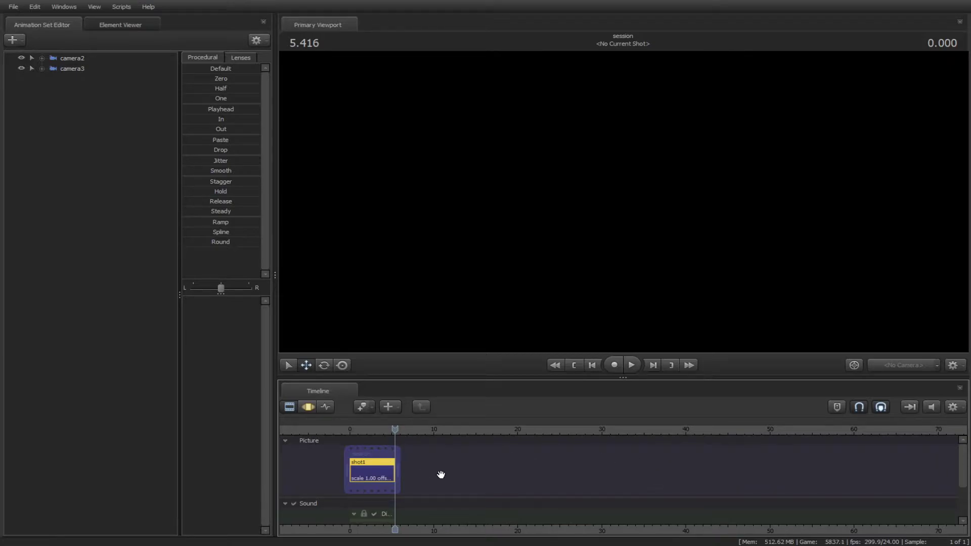
Step: Check the start and end of the shortened session and frame shot1 in the timeline
{"action": "key", "text": "Home"}
{"action": "key", "text": "End"}
{"action": "key", "text": "Home"}
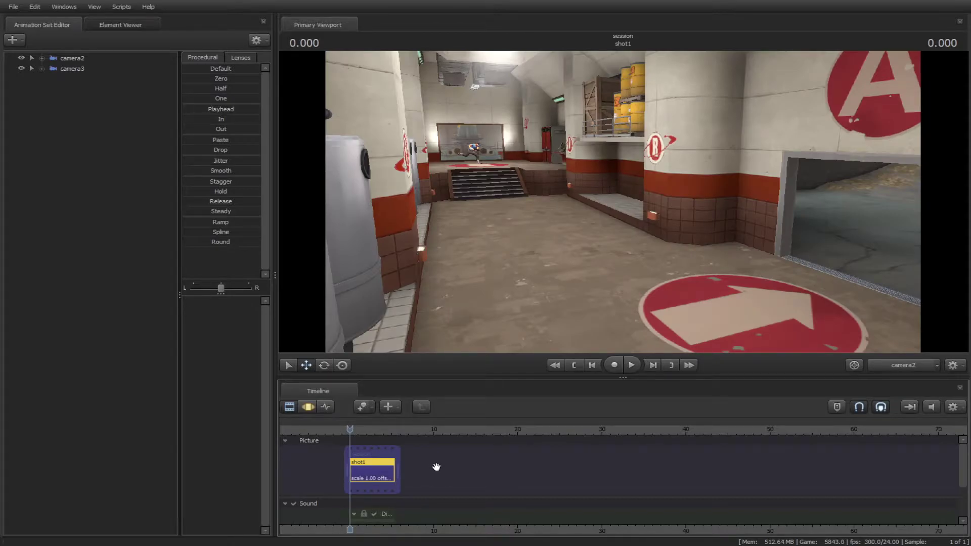
{"action": "key", "text": "f"}
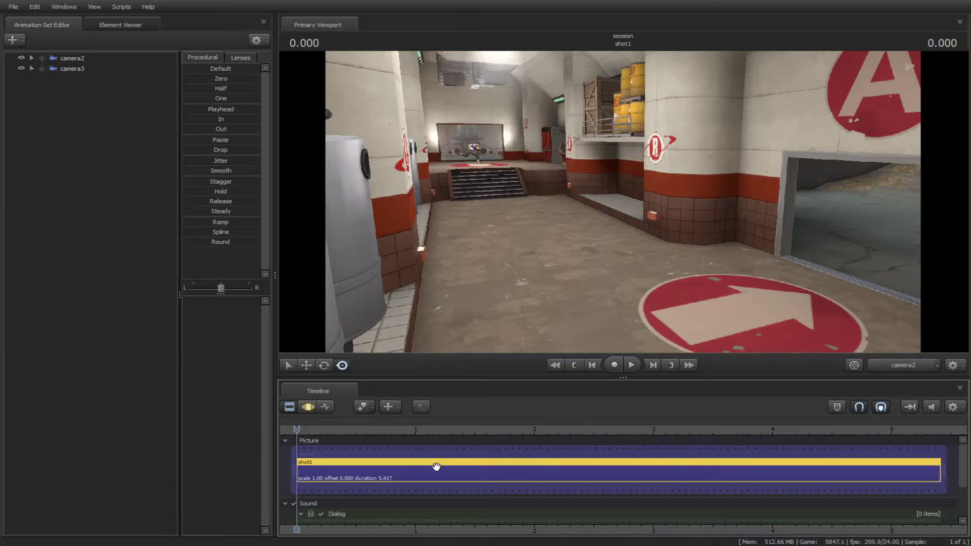
{"action": "scroll", "coordinate": [319, 442], "scroll_direction": "down", "scroll_amount": 5}
{"action": "scroll", "coordinate": [319, 442], "scroll_direction": "up", "scroll_amount": 4}
{"action": "left_click", "coordinate": [344, 443]}
{"action": "scroll", "coordinate": [390, 447], "scroll_direction": "up", "scroll_amount": 2}
{"action": "scroll", "coordinate": [395, 453], "scroll_direction": "down", "scroll_amount": 3}
{"action": "scroll", "coordinate": [395, 450], "scroll_direction": "up", "scroll_amount": 1}
{"action": "key", "text": "Home"}
{"action": "scroll", "coordinate": [385, 447], "scroll_direction": "up", "scroll_amount": 1}
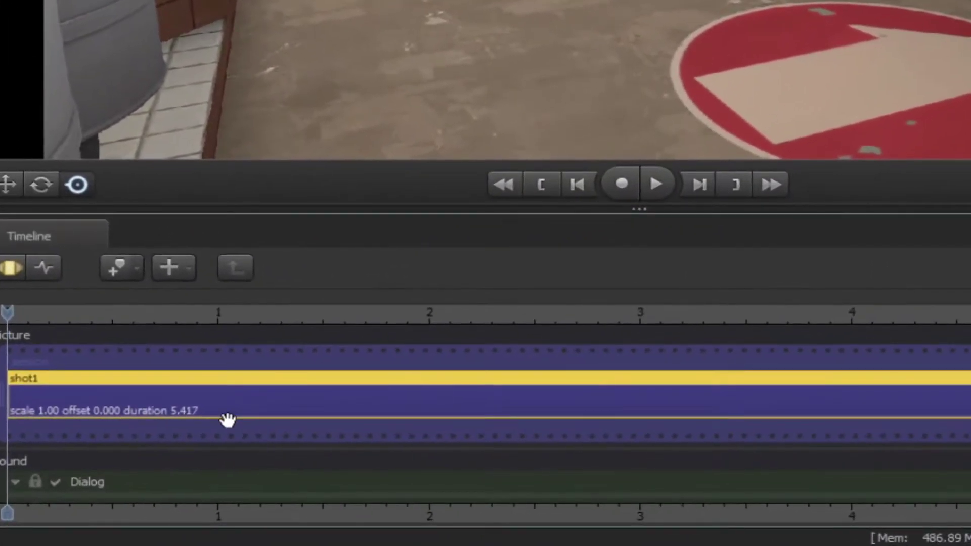
Step: Delete take1 from shot1 using the Manage Takes cleanup
{"action": "right_click", "coordinate": [193, 403]}
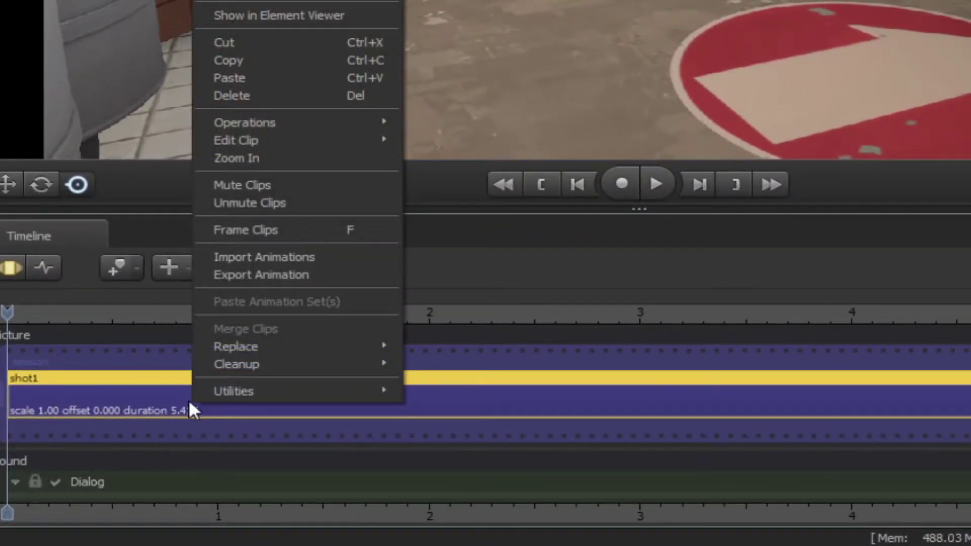
{"action": "mouse_move", "coordinate": [278, 361]}
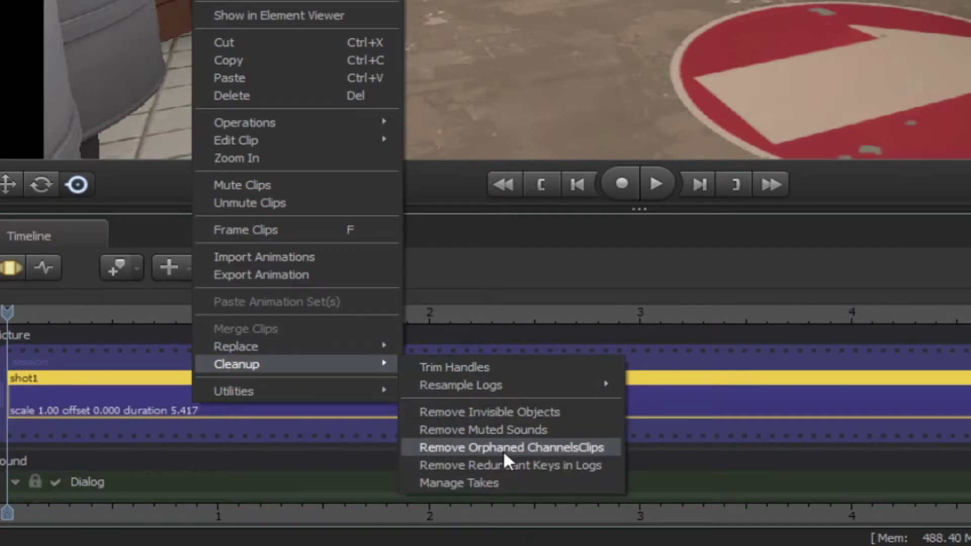
{"action": "left_click", "coordinate": [457, 486]}
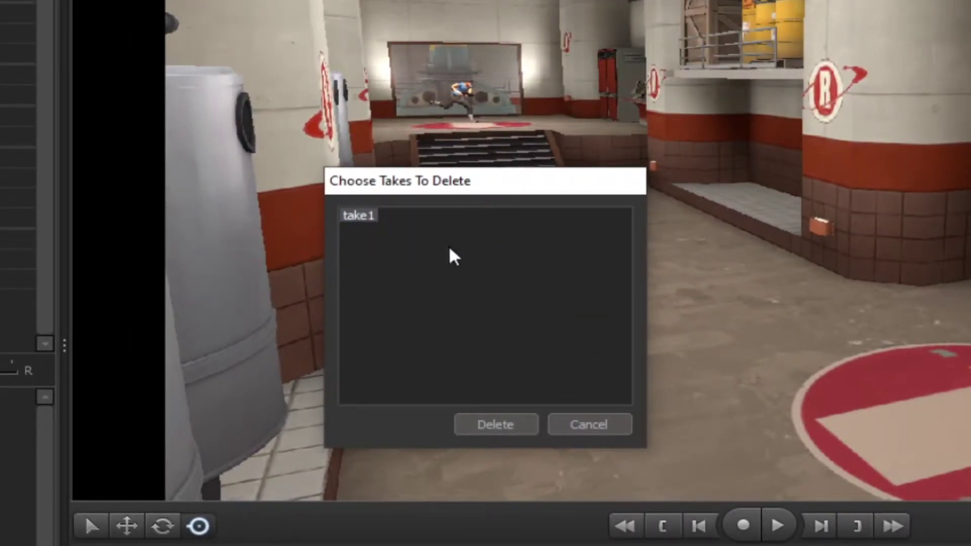
{"action": "left_click", "coordinate": [513, 420]}
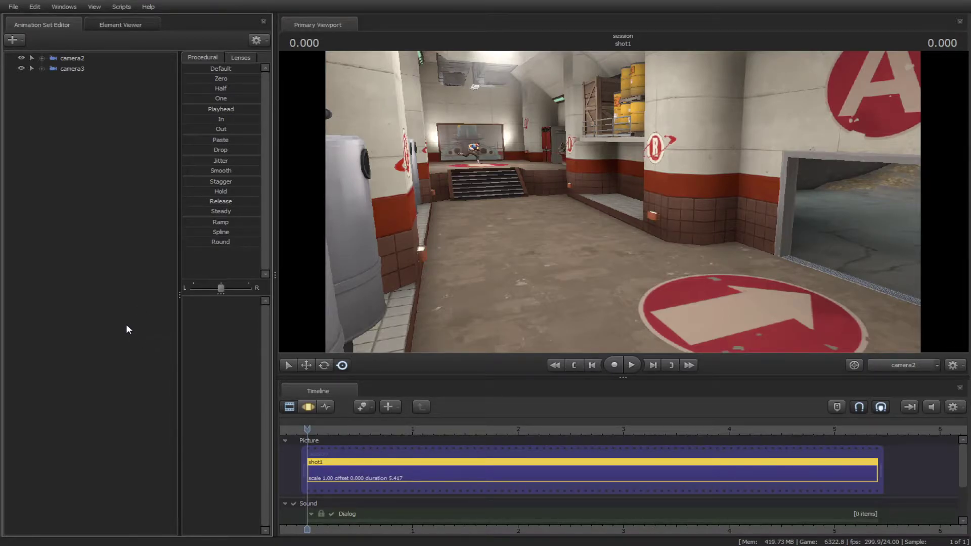
Step: Enter game mode, join the RED team as Soldier, and return to the editor
{"action": "key", "text": "F11"}
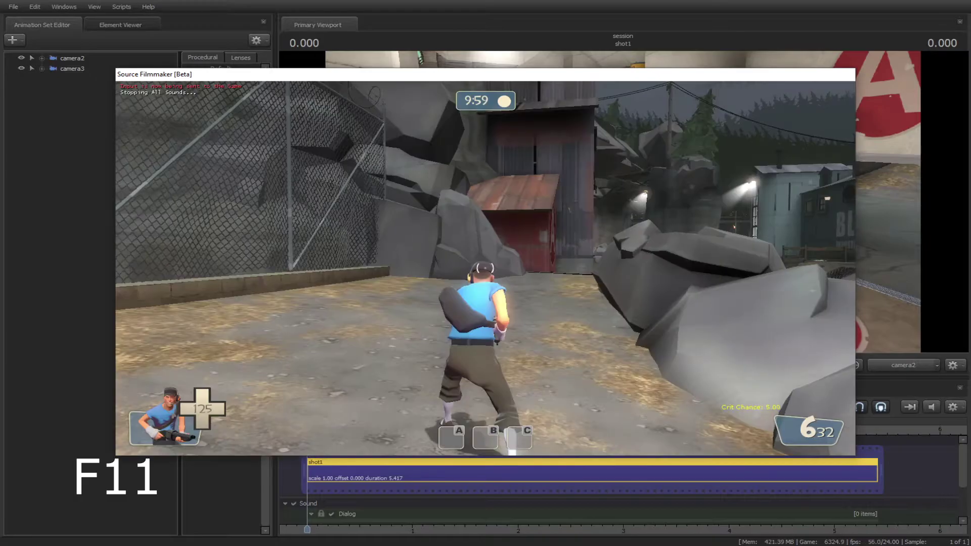
{"action": "key", "text": "comma"}
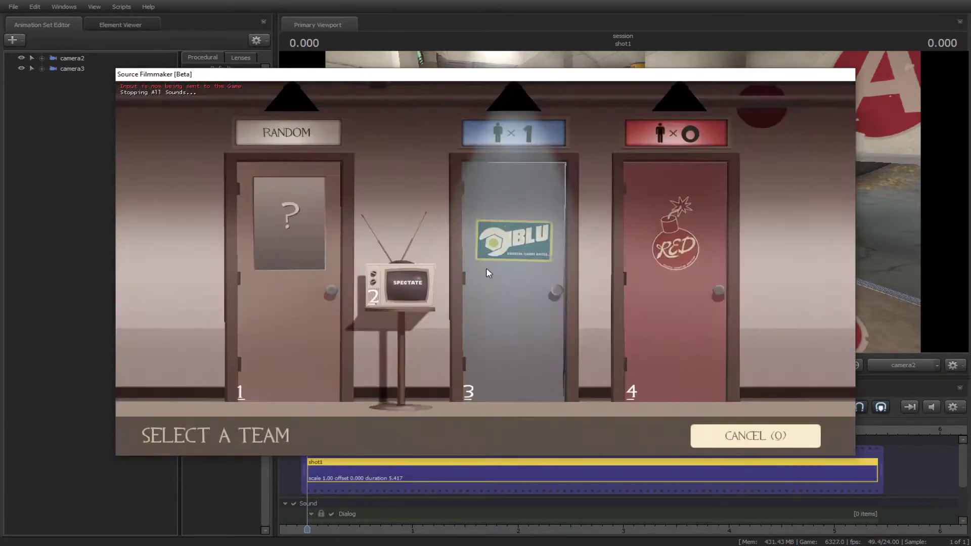
{"action": "left_click", "coordinate": [700, 257]}
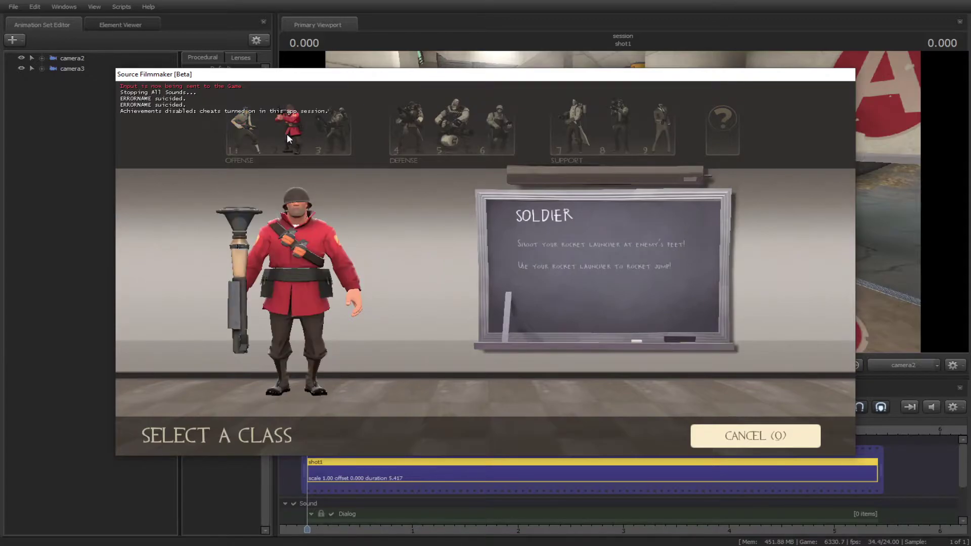
{"action": "left_click", "coordinate": [287, 133]}
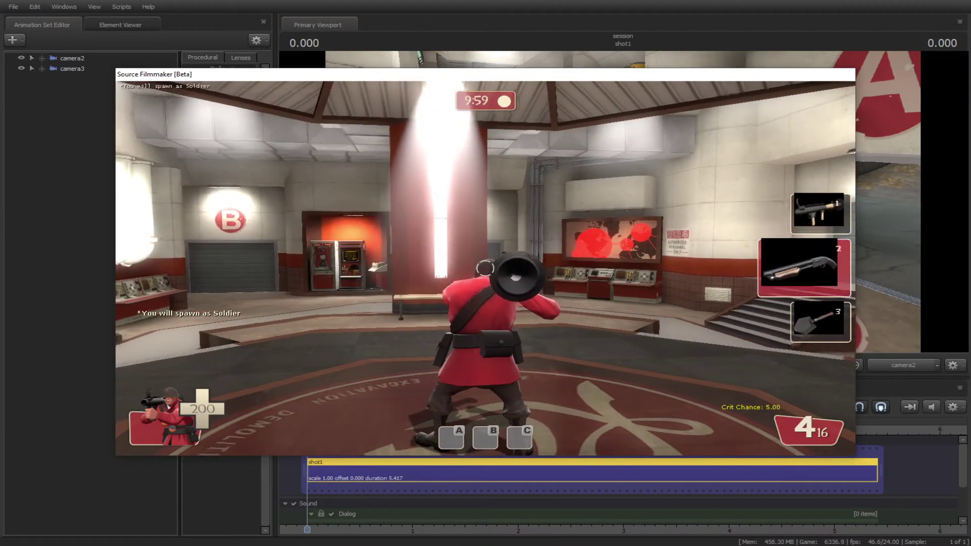
{"action": "key", "text": "F10"}
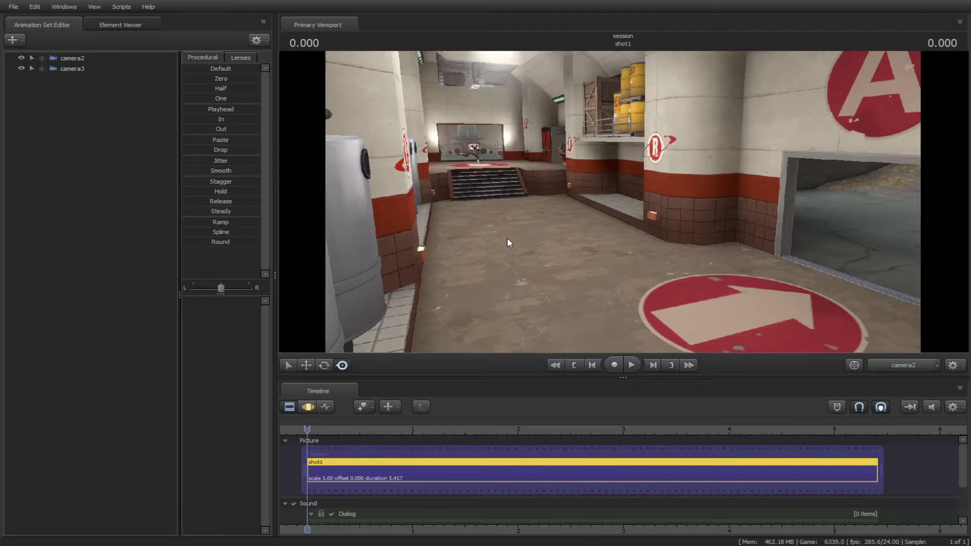
Step: Show camera3 in the primary viewport and teleport the player to that camera
{"action": "left_click", "coordinate": [86, 68]}
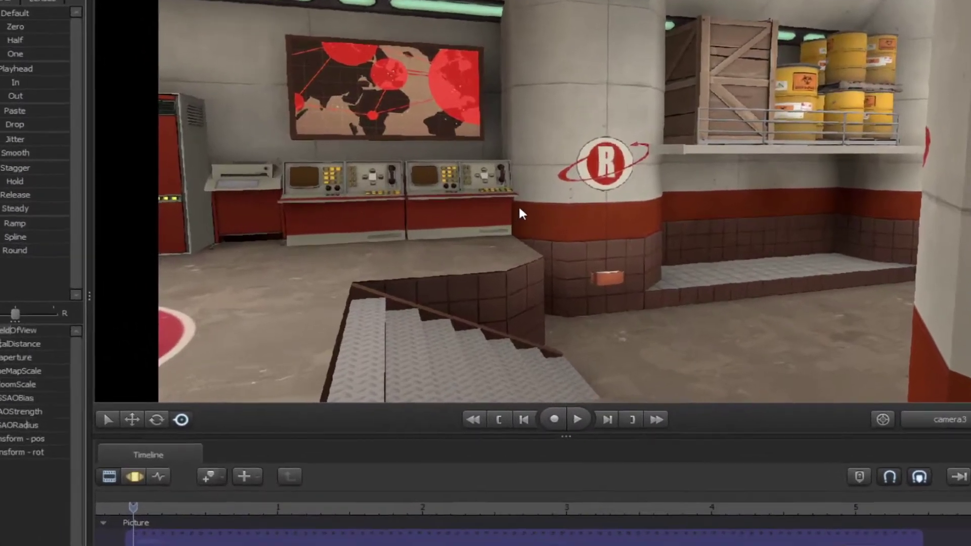
{"action": "right_click", "coordinate": [501, 185]}
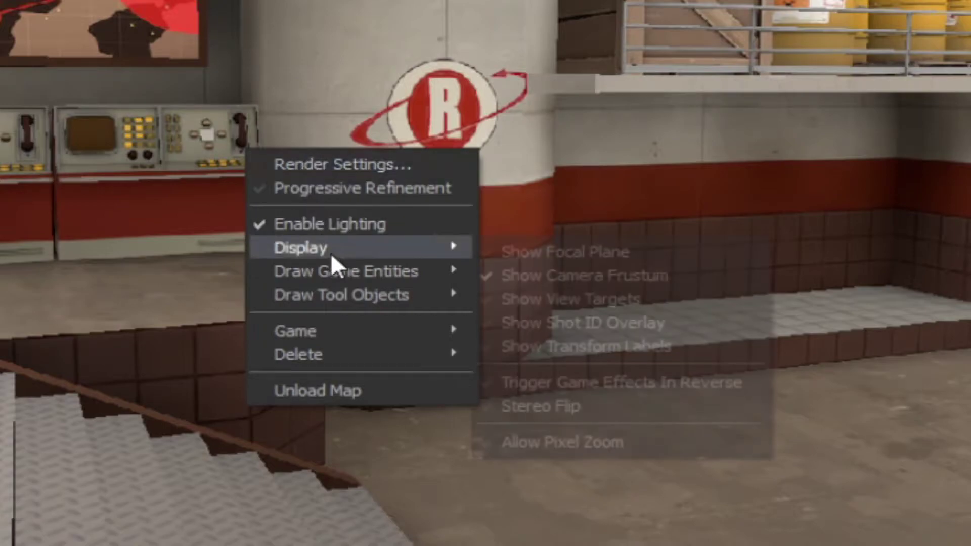
{"action": "mouse_move", "coordinate": [355, 276]}
{"action": "mouse_move", "coordinate": [356, 329]}
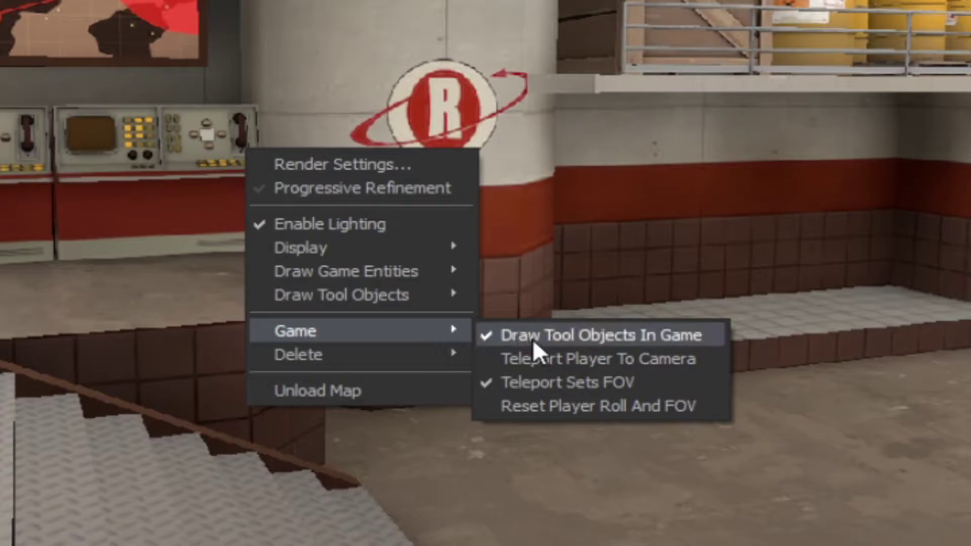
{"action": "left_click", "coordinate": [555, 363]}
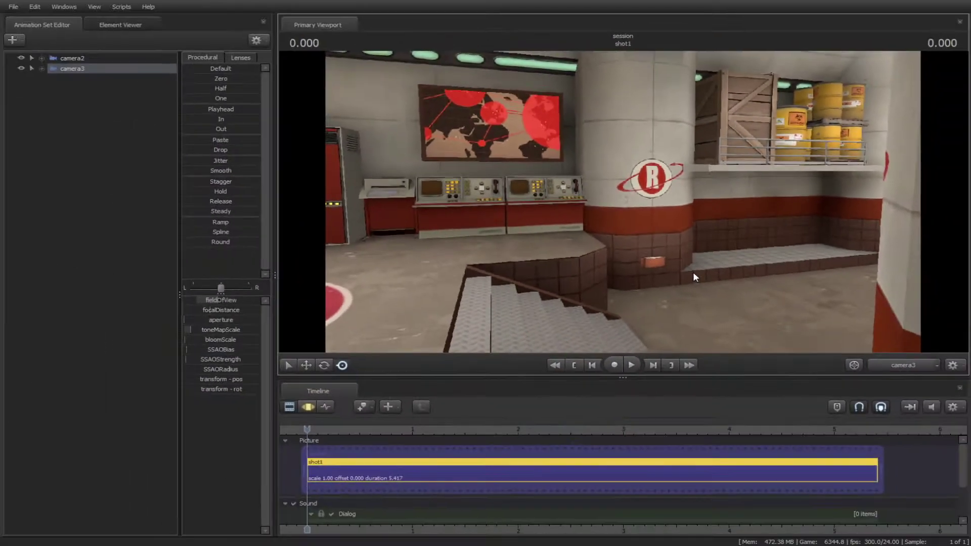
Step: Return to game mode and walk the Soldier into the base corridor, facing the recorded Scout by the stairs
{"action": "key", "text": "F10"}
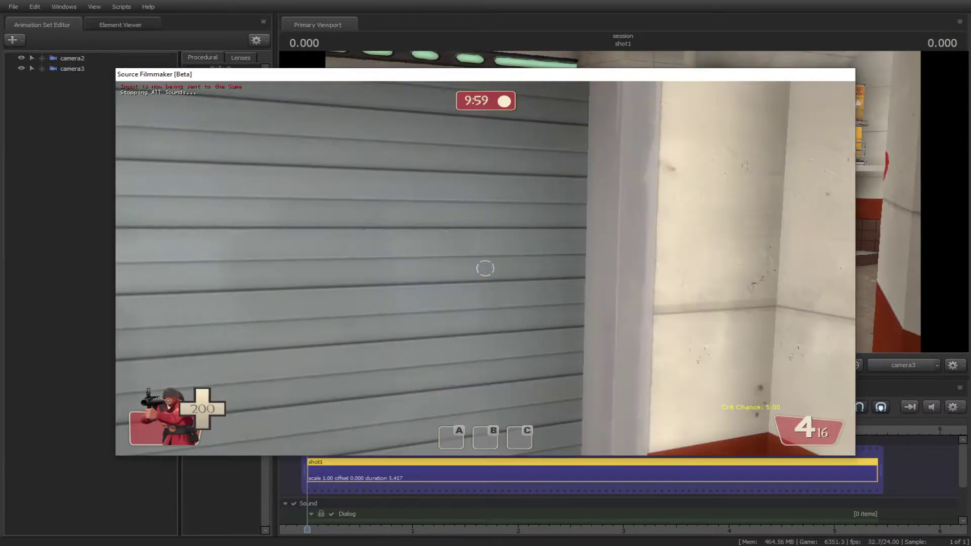
{"action": "key", "text": "w"}
{"action": "key", "text": "w"}
{"action": "key", "text": "w"}
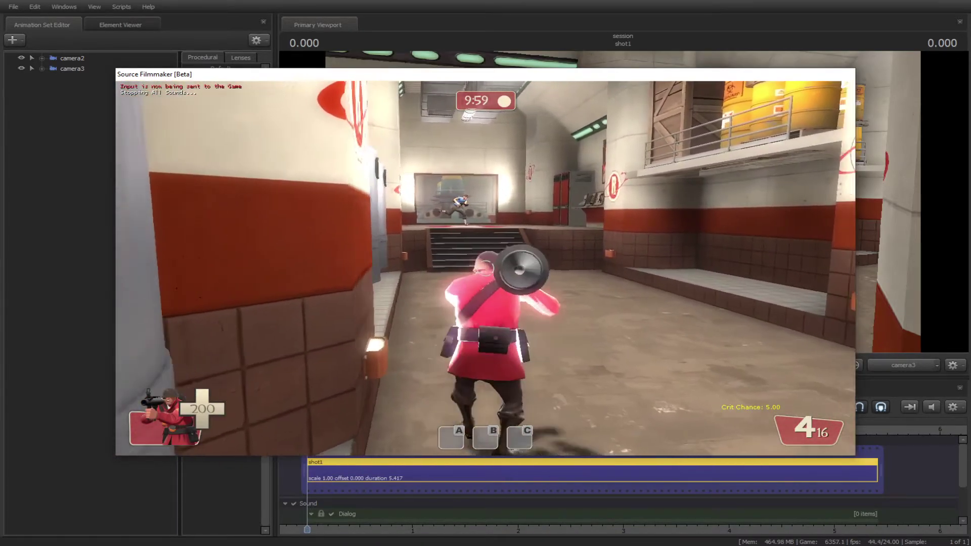
{"action": "key", "text": "w"}
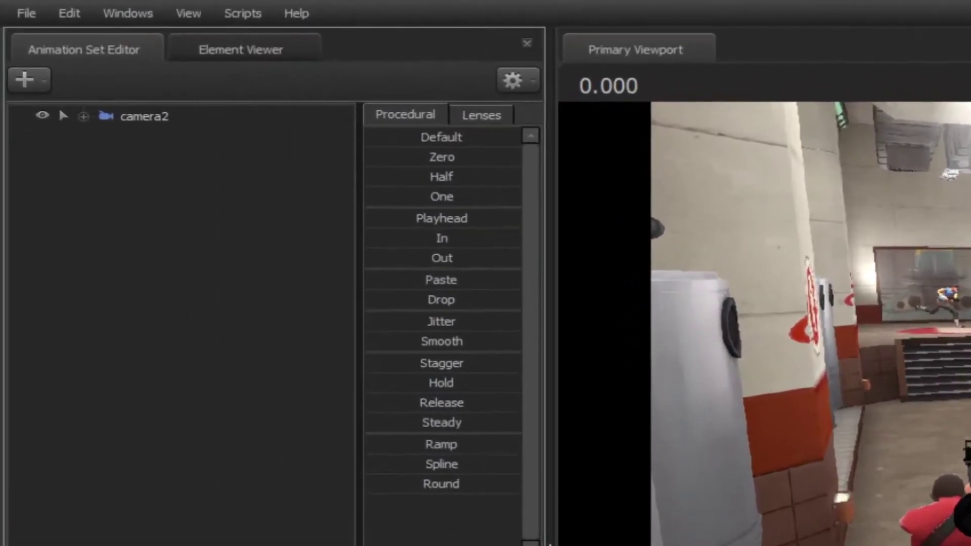
Step: Open the Secondary Viewport, dock it beside the Primary Viewport, and adjust the divider between them
{"action": "left_click", "coordinate": [133, 15]}
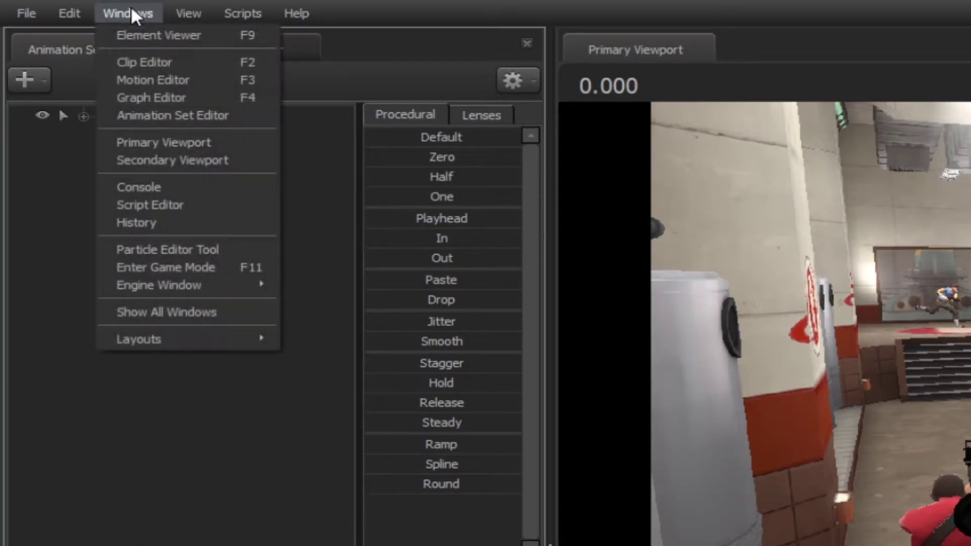
{"action": "left_click", "coordinate": [150, 163]}
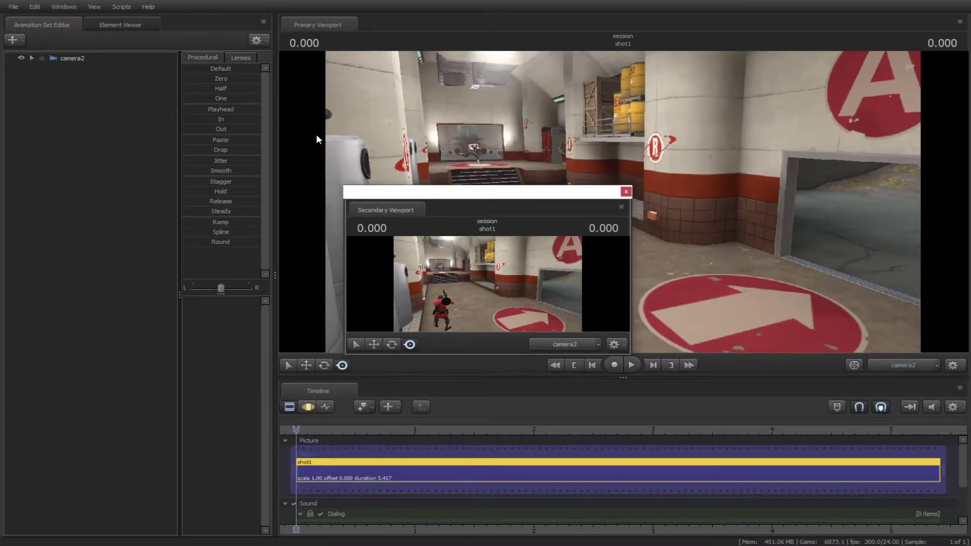
{"action": "left_click_drag", "start_coordinate": [388, 214], "coordinate": [376, 253]}
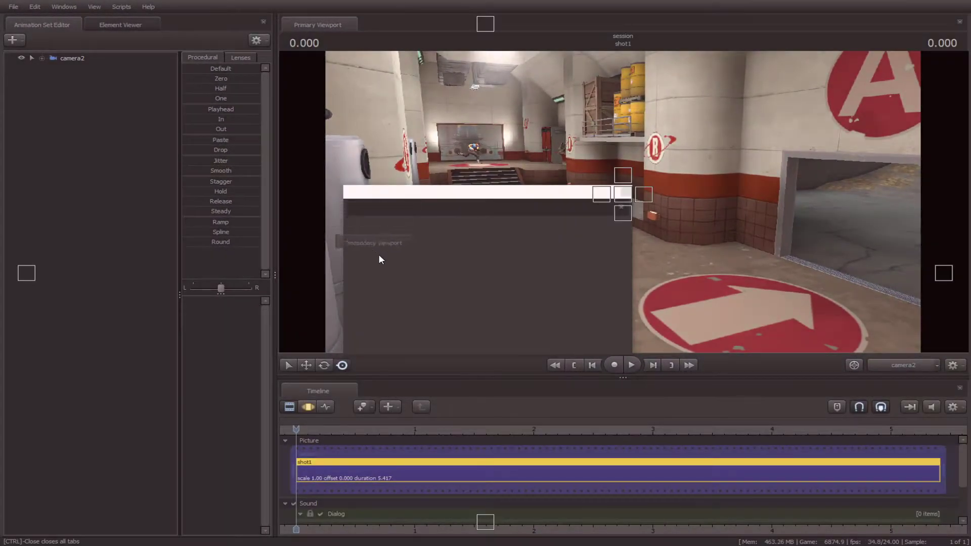
{"action": "mouse_move", "coordinate": [629, 189]}
{"action": "left_mouse_down"}
{"action": "mouse_move", "coordinate": [611, 214]}
{"action": "mouse_move", "coordinate": [557, 163]}
{"action": "mouse_move", "coordinate": [481, 27]}
{"action": "mouse_move", "coordinate": [619, 194]}
{"action": "mouse_move", "coordinate": [593, 204]}
{"action": "mouse_move", "coordinate": [639, 195]}
{"action": "left_mouse_up"}
{"action": "left_click_drag", "start_coordinate": [795, 198], "coordinate": [657, 193]}
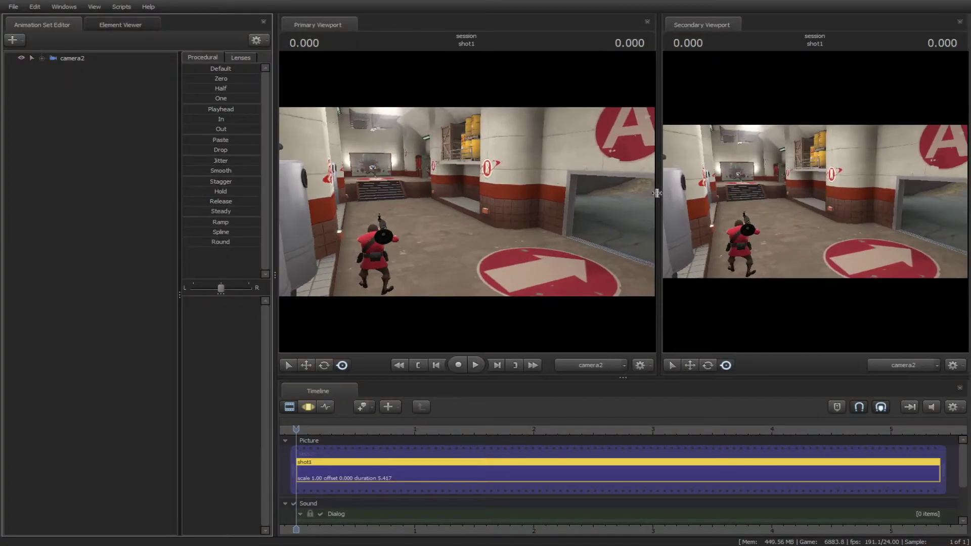
Step: Switch the primary viewport to the Work Camera and frame the Soldier with the corridor ahead of him
{"action": "left_click", "coordinate": [587, 364]}
{"action": "left_click_drag", "start_coordinate": [568, 246], "coordinate": [505, 221]}
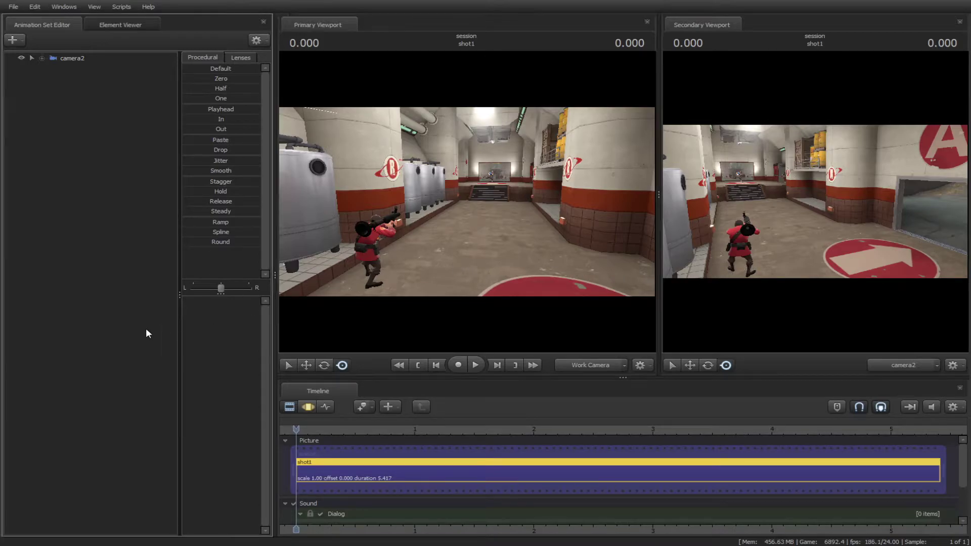
{"action": "key", "text": "ctrl+z"}
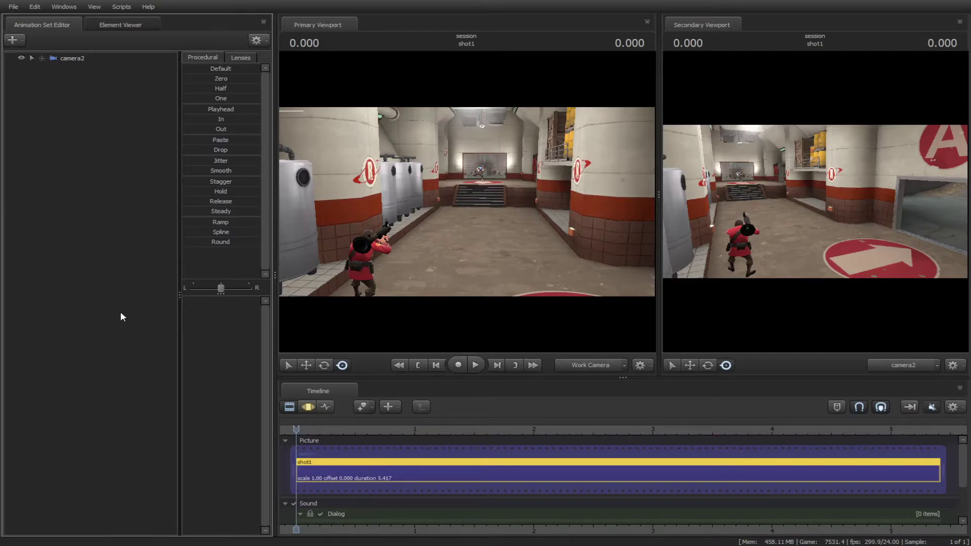
Step: Split shot1 at about 0.333 s and move camera2 in the new shot behind the running Scout, facing the Soldier
{"action": "left_click_drag", "start_coordinate": [284, 420], "coordinate": [336, 429]}
{"action": "key", "text": "b"}
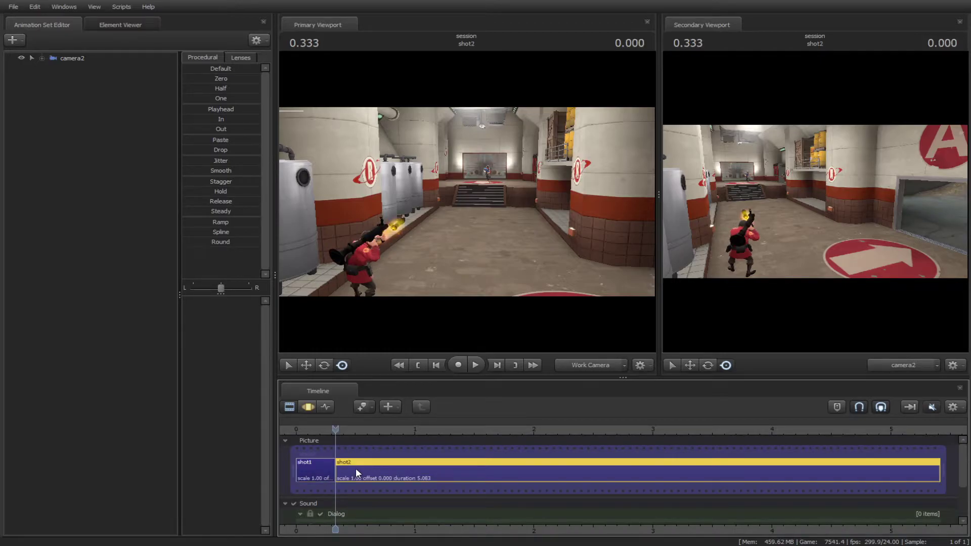
{"action": "left_click", "coordinate": [309, 408]}
{"action": "left_click", "coordinate": [81, 60]}
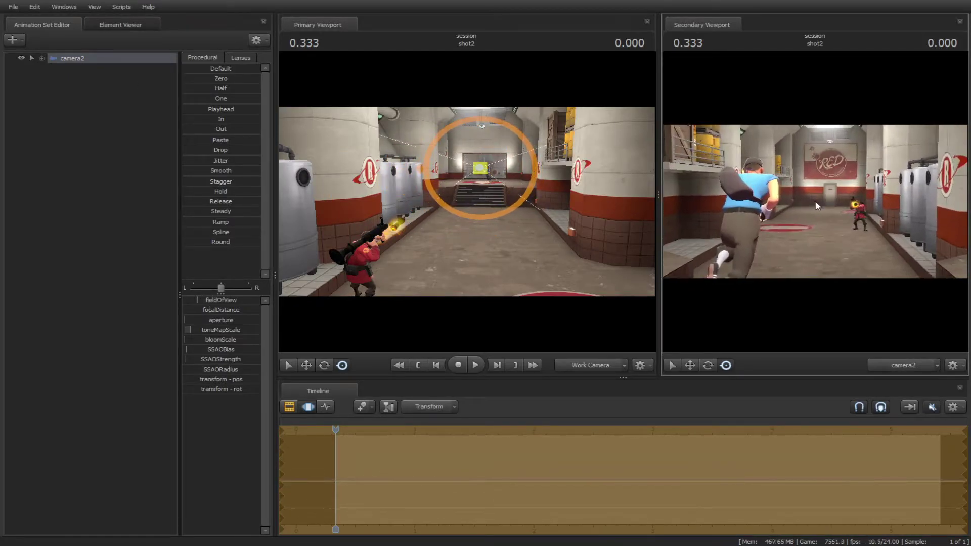
Step: Split the remaining footage at about 1.21, 2.17 and 2.92 s, repositioning camera2 to cover the action in the new shots
{"action": "key", "text": "F3"}
{"action": "left_click_drag", "start_coordinate": [814, 203], "coordinate": [814, 202]}
{"action": "key", "text": "space"}
{"action": "left_click", "coordinate": [289, 407]}
{"action": "left_click", "coordinate": [307, 406]}
{"action": "left_click", "coordinate": [72, 57]}
{"action": "key", "text": "F2"}
{"action": "left_click", "coordinate": [642, 445]}
{"action": "left_click", "coordinate": [656, 471], "text": "ctrl"}
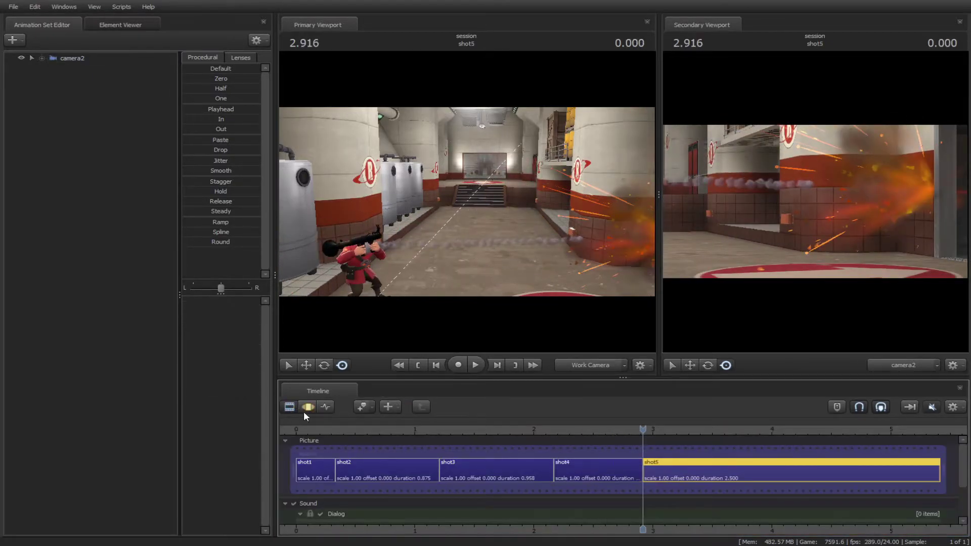
Step: Reposition camera2 in shot5 to view the Scout running out of the base, and play the shot back
{"action": "key", "text": "F3"}
{"action": "key", "text": "F4"}
{"action": "left_click", "coordinate": [849, 187]}
{"action": "left_click_drag", "start_coordinate": [792, 213], "coordinate": [792, 213]}
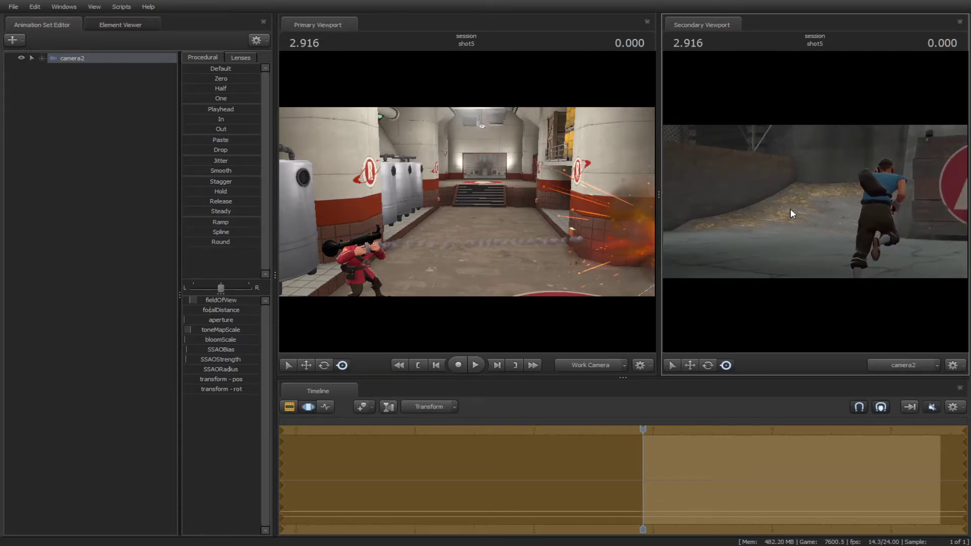
{"action": "left_click", "coordinate": [300, 406]}
{"action": "key", "text": "space"}
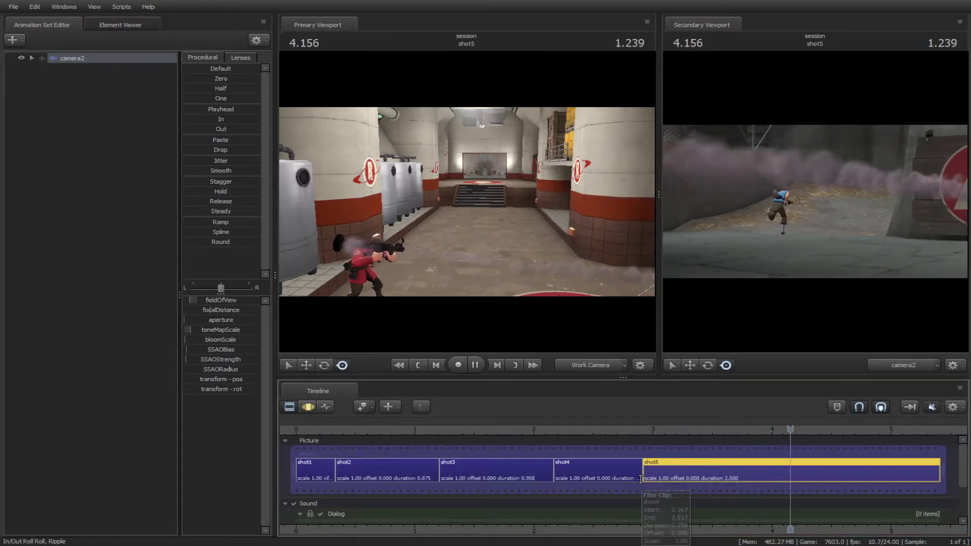
{"action": "key", "text": "space"}
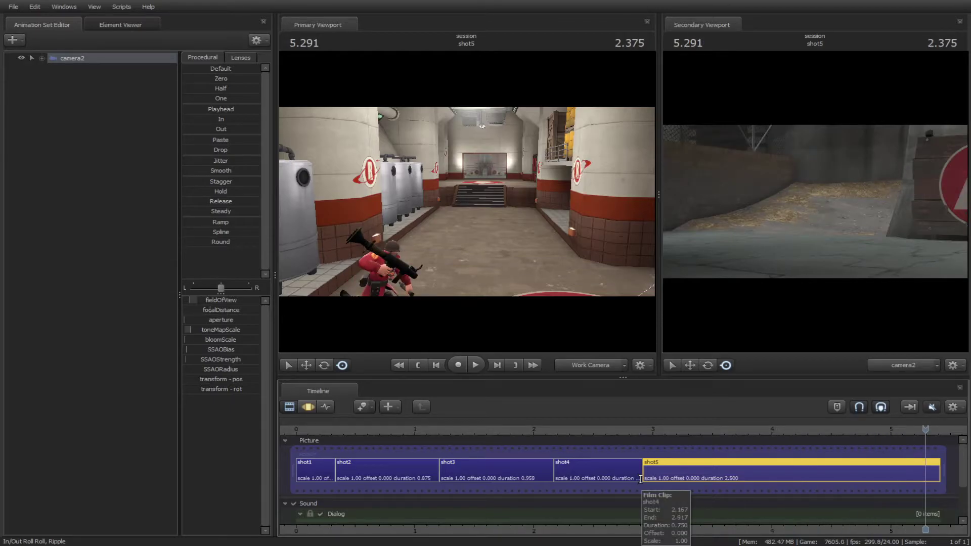
Step: Try rolling the cut between shot4 and shot5 to about 2.958 s and preview the change
{"action": "double_click", "coordinate": [627, 473]}
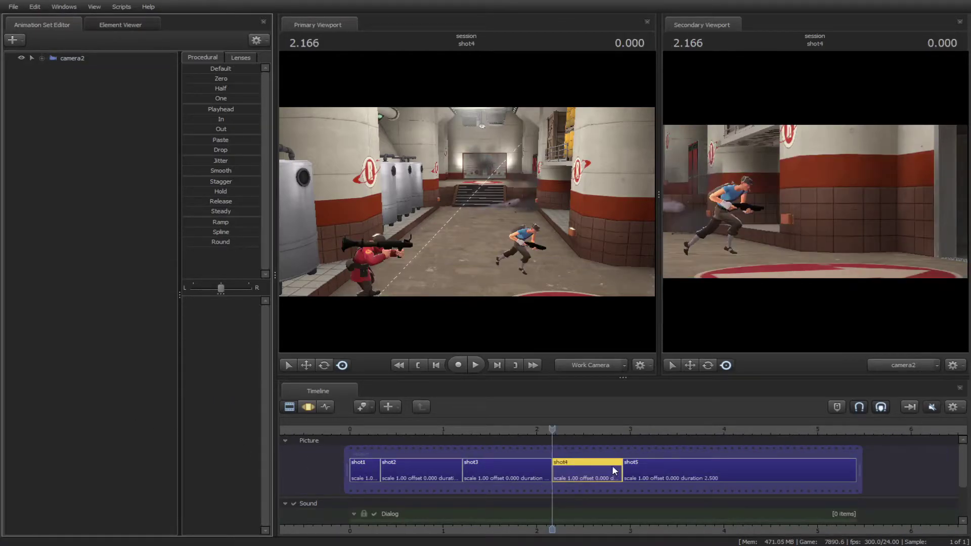
{"action": "left_click_drag", "start_coordinate": [621, 464], "coordinate": [626, 470]}
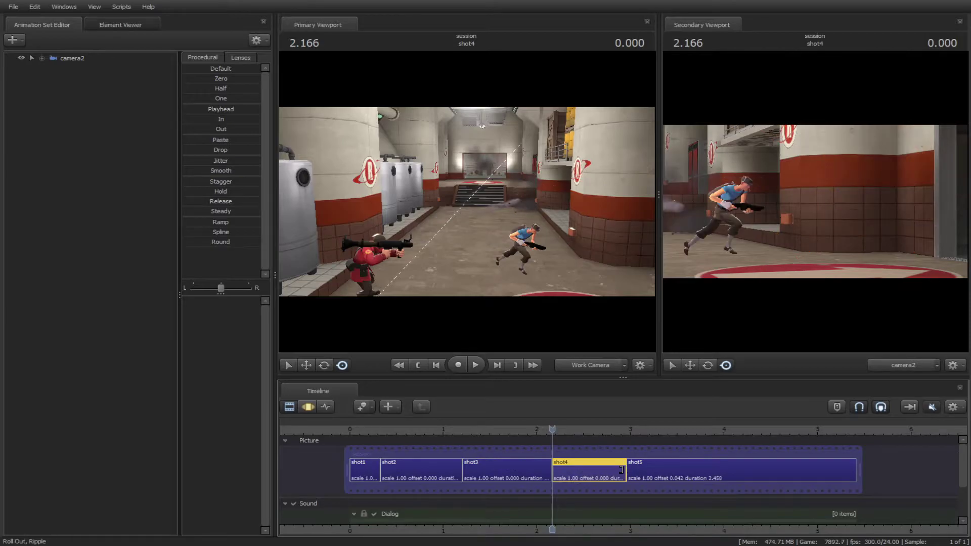
{"action": "key", "text": "space"}
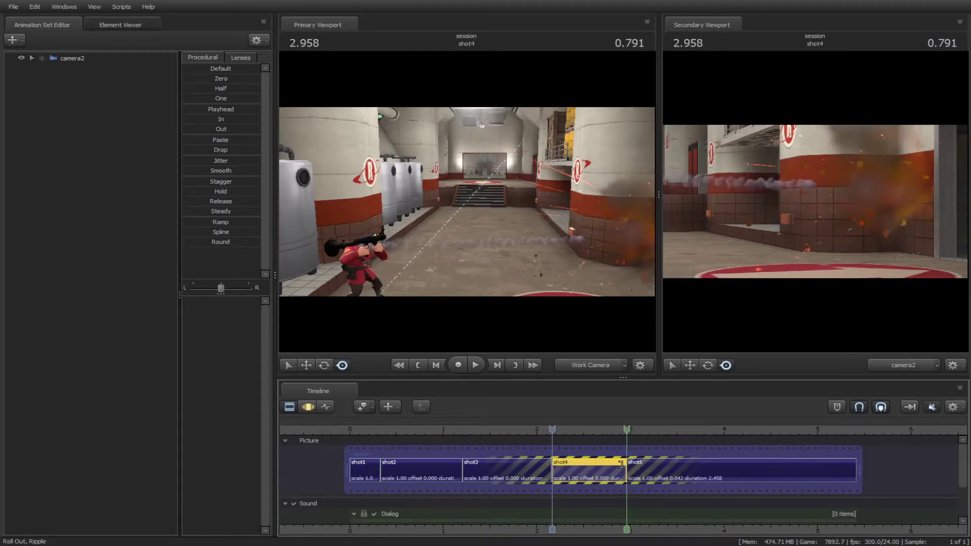
{"action": "key", "text": "space"}
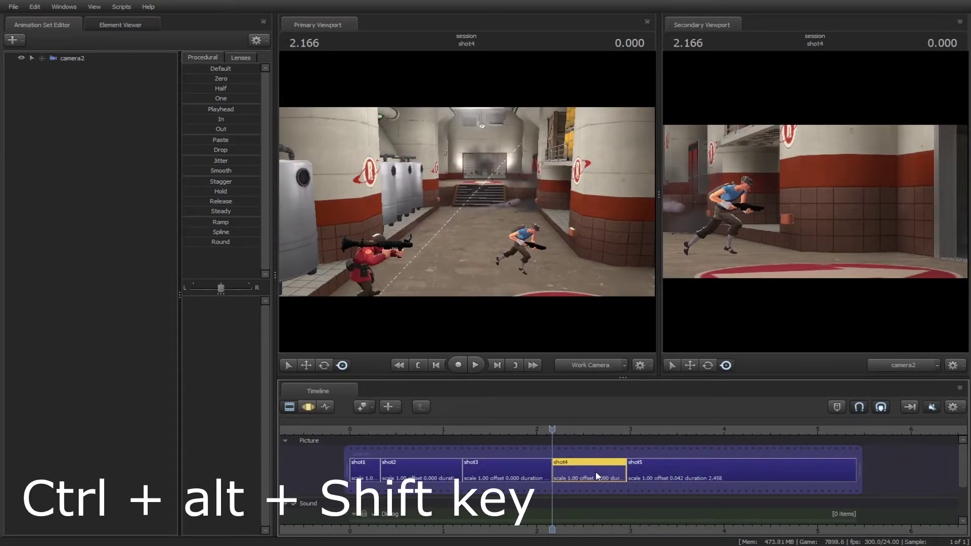
Step: Try slowing shot4 to scale 0.35 with a duration of 2.292 s, play it back, and undo the scaling
{"action": "left_click_drag", "start_coordinate": [595, 471], "coordinate": [821, 458], "text": "ctrl+alt+shift"}
{"action": "key", "text": "space"}
{"action": "left_click", "coordinate": [551, 428]}
{"action": "left_click", "coordinate": [557, 428]}
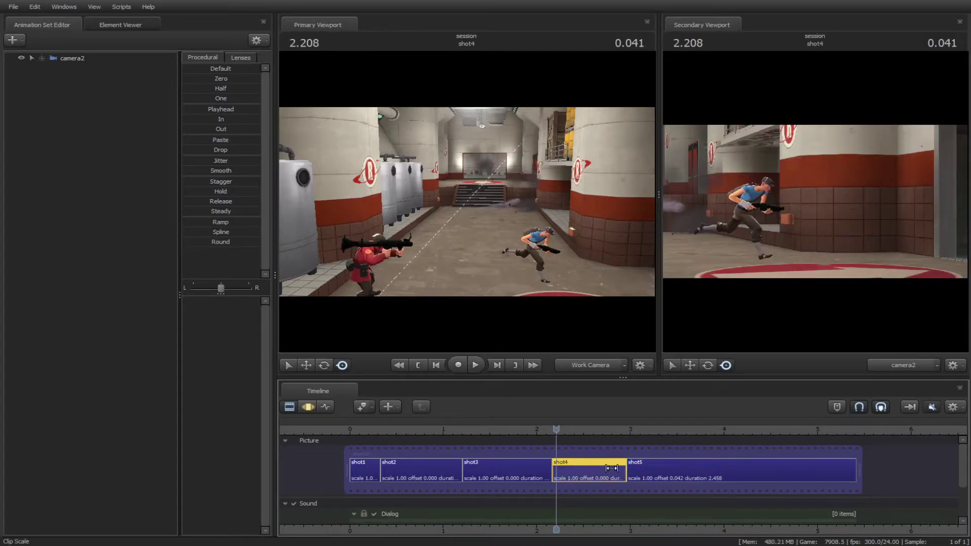
{"action": "left_click_drag", "start_coordinate": [620, 472], "coordinate": [759, 462], "text": "ctrl+alt+shift"}
{"action": "key", "text": "space"}
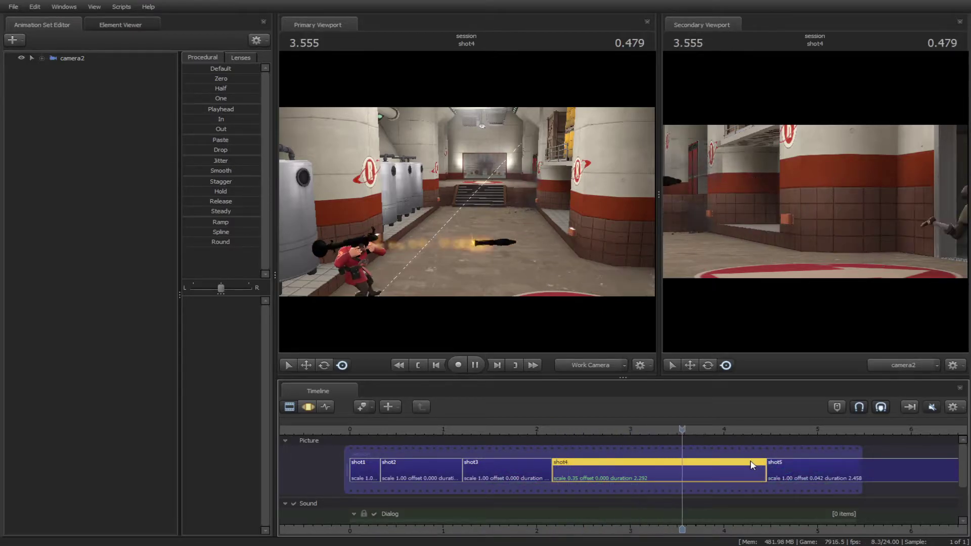
{"action": "key", "text": "space"}
{"action": "key", "text": "ctrl+z"}
{"action": "left_click", "coordinate": [556, 430]}
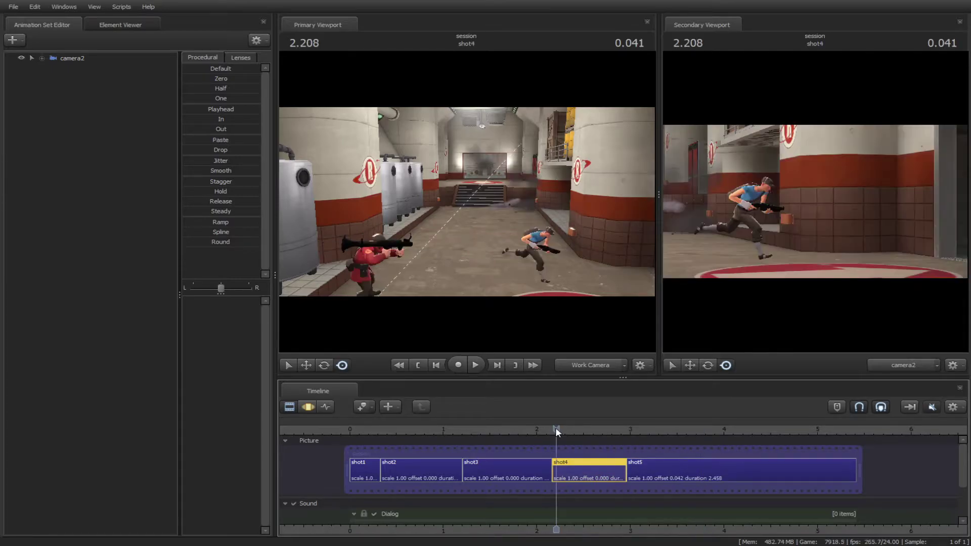
Step: Try slipping shot4's contents to an offset of -1.042, play it back, and undo the shift
{"action": "left_click_drag", "start_coordinate": [580, 469], "coordinate": [679, 458], "text": "ctrl+shift"}
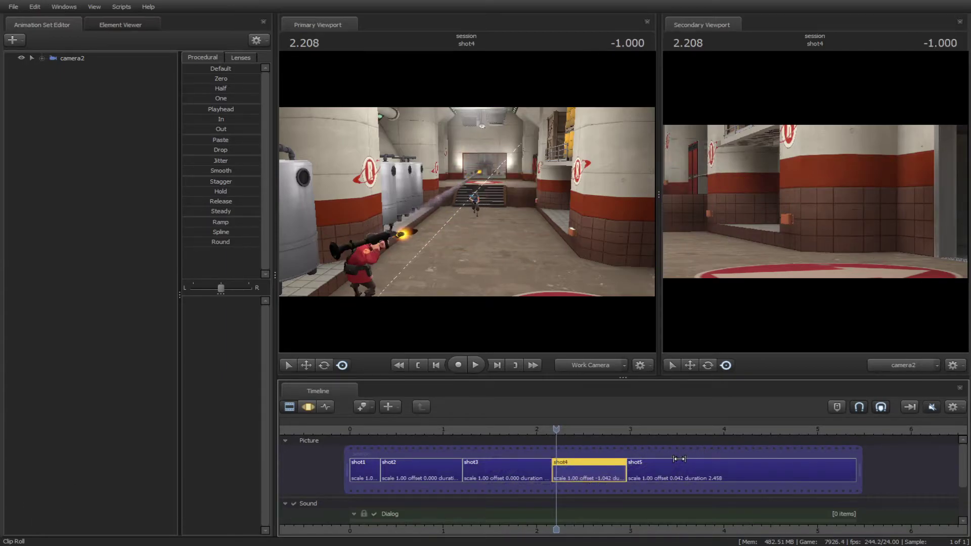
{"action": "key", "text": "space"}
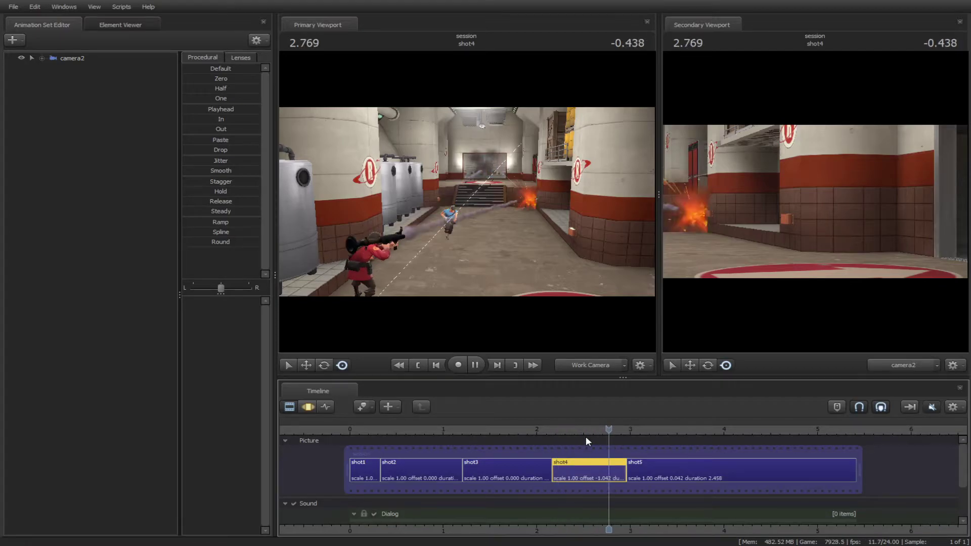
{"action": "left_click", "coordinate": [536, 428]}
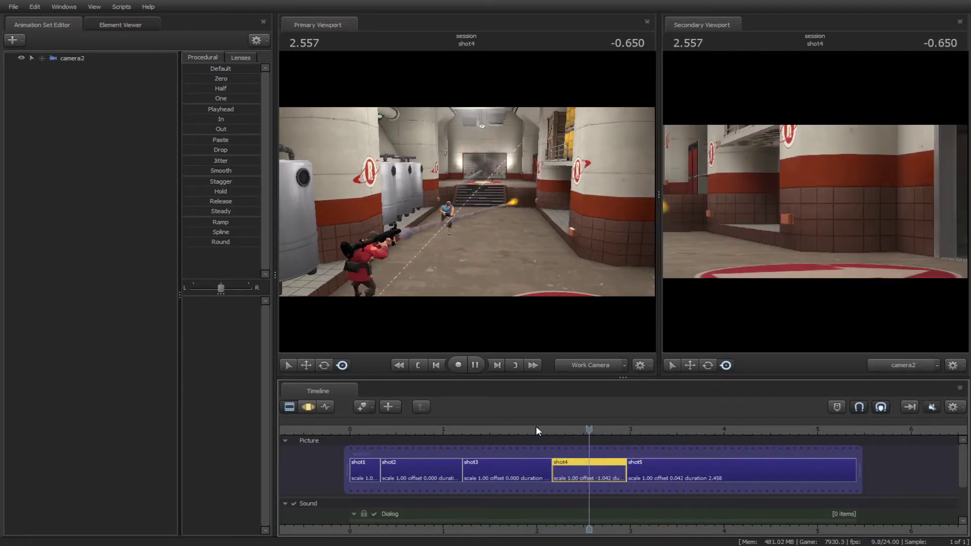
{"action": "key", "text": "space"}
{"action": "key", "text": "ctrl+z"}
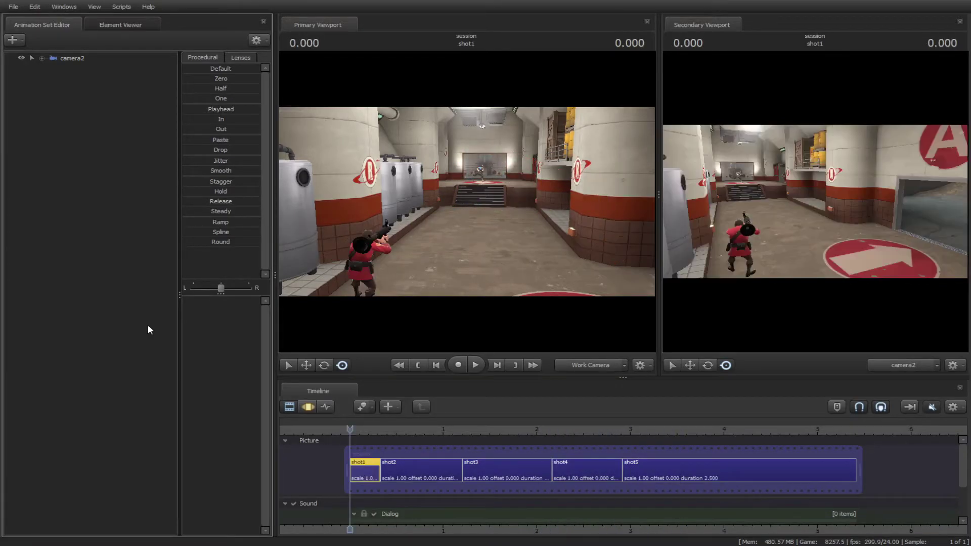
Step: Try moving shot5 between shot1 and shot2, play the new order back, and undo the move
{"action": "left_click", "coordinate": [660, 473]}
{"action": "left_click_drag", "start_coordinate": [669, 469], "coordinate": [439, 466]}
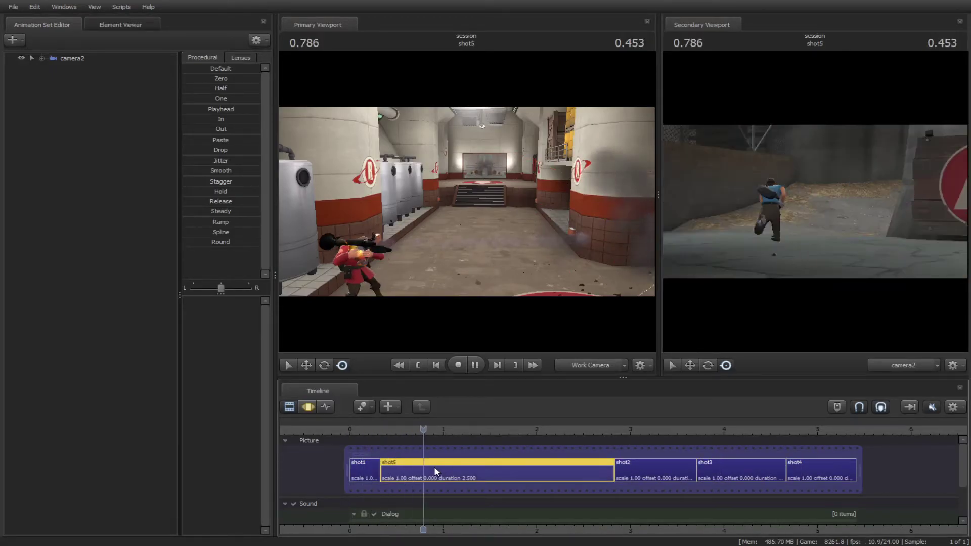
{"action": "left_click", "coordinate": [365, 429]}
{"action": "key", "text": "space"}
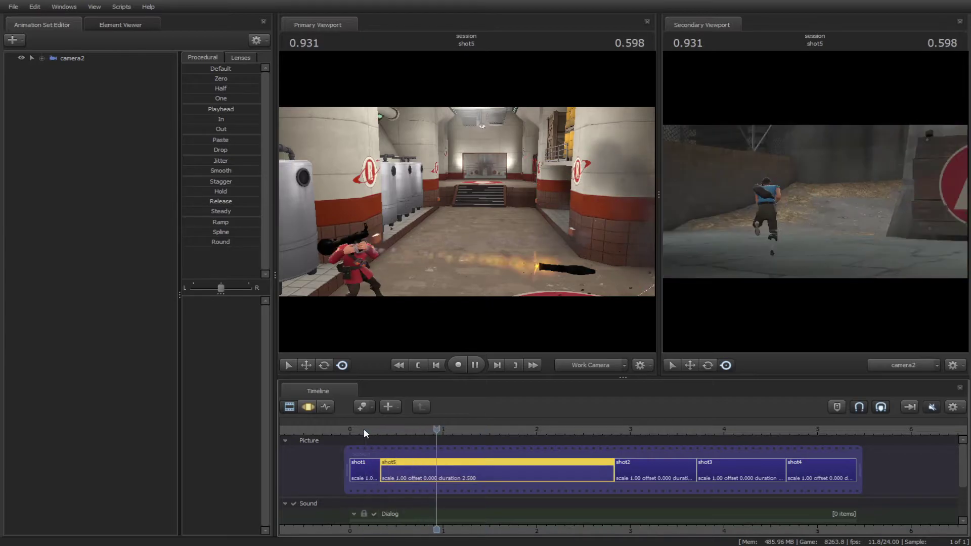
{"action": "key", "text": "ctrl+z"}
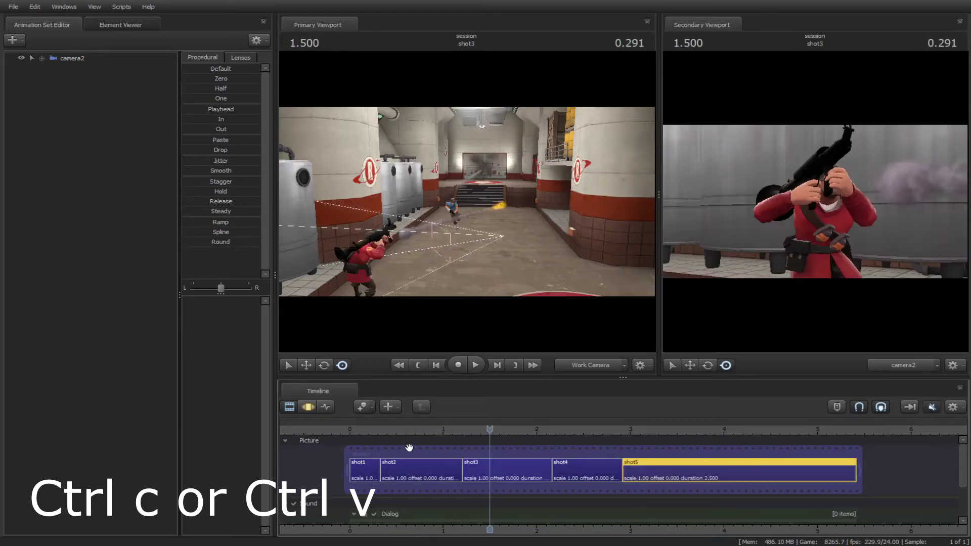
Step: Try copying shot2 and pasting the duplicate directly after it, play both clips, and undo the paste
{"action": "left_click", "coordinate": [423, 465]}
{"action": "left_click", "coordinate": [412, 441]}
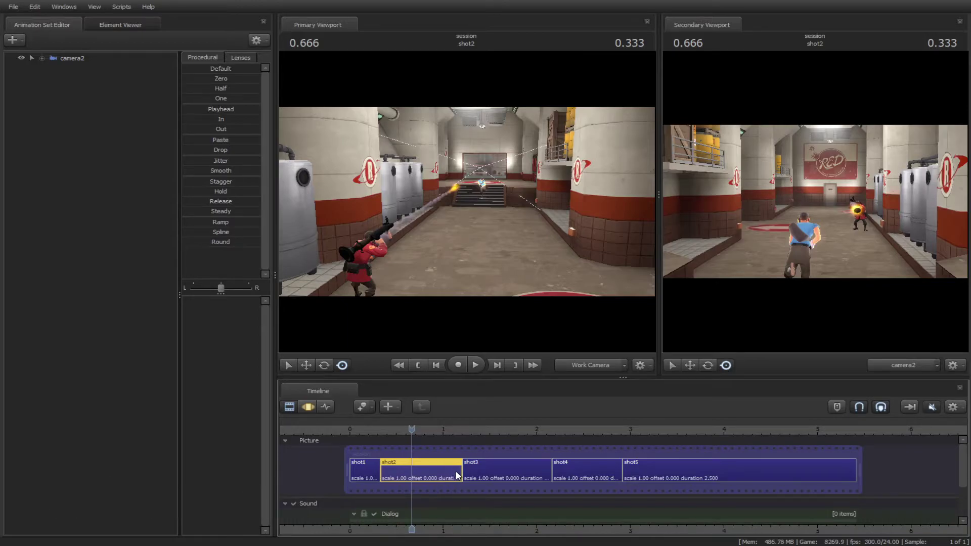
{"action": "key", "text": "ctrl+v"}
{"action": "left_click", "coordinate": [449, 465]}
{"action": "key", "text": "space"}
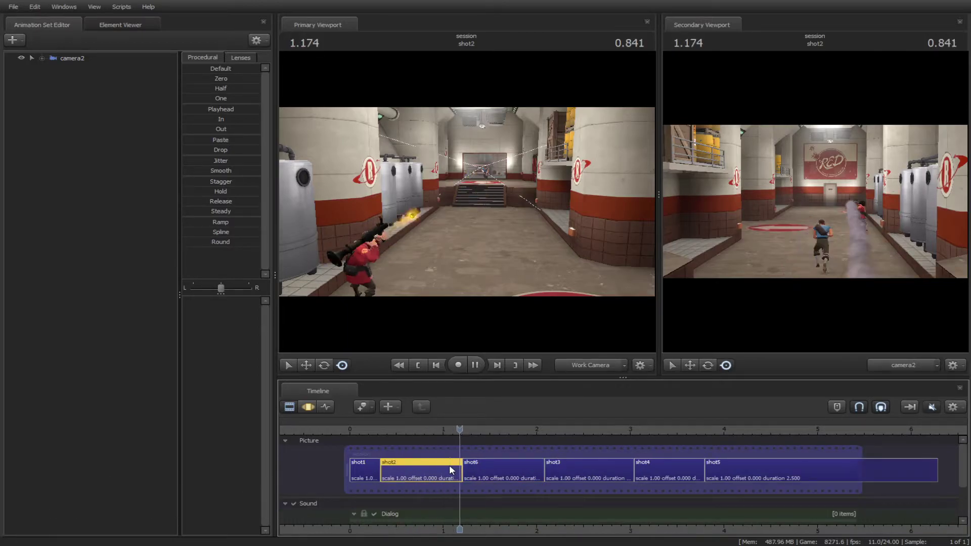
{"action": "left_click", "coordinate": [428, 429]}
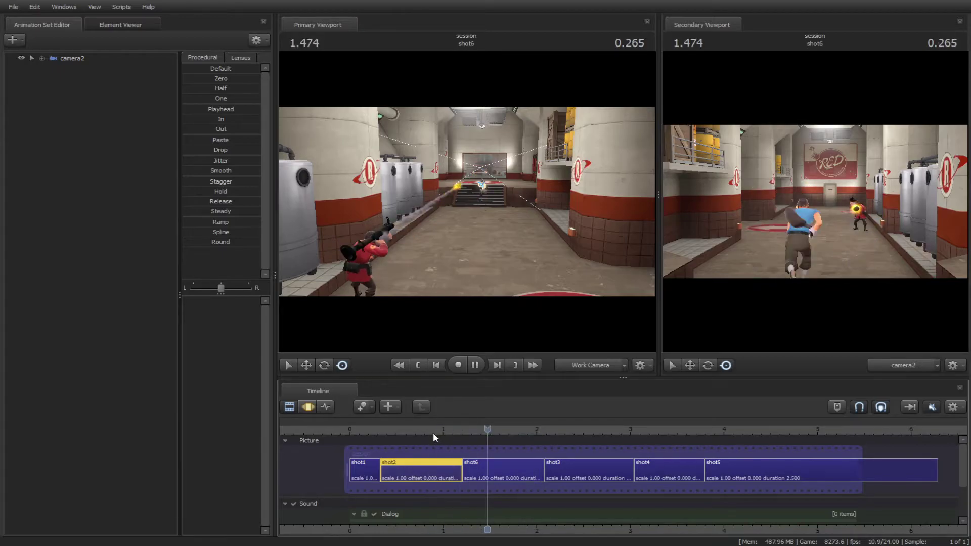
{"action": "key", "text": "space"}
{"action": "key", "text": "ctrl+z"}
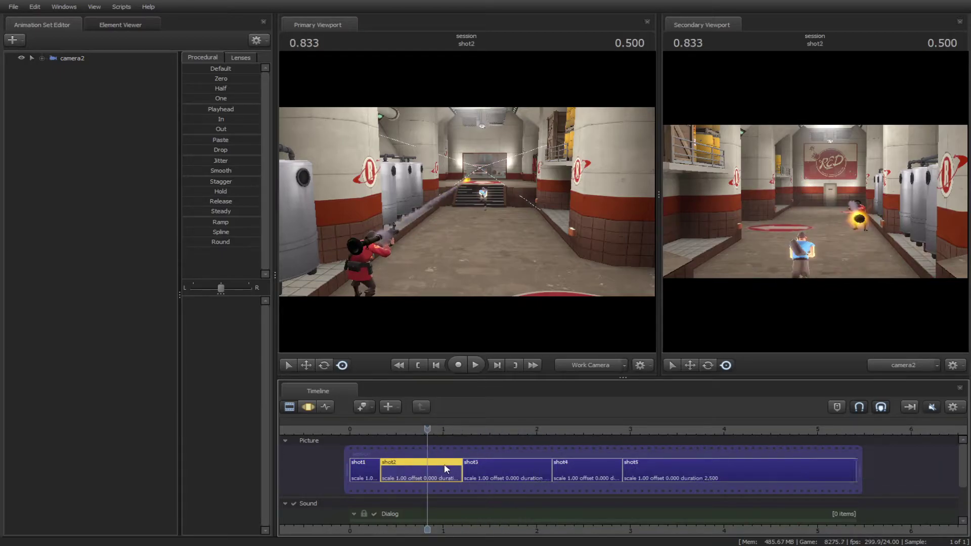
Step: Try deleting shot3 from the session and undo the deletion
{"action": "left_click", "coordinate": [473, 470]}
{"action": "key", "text": "Delete"}
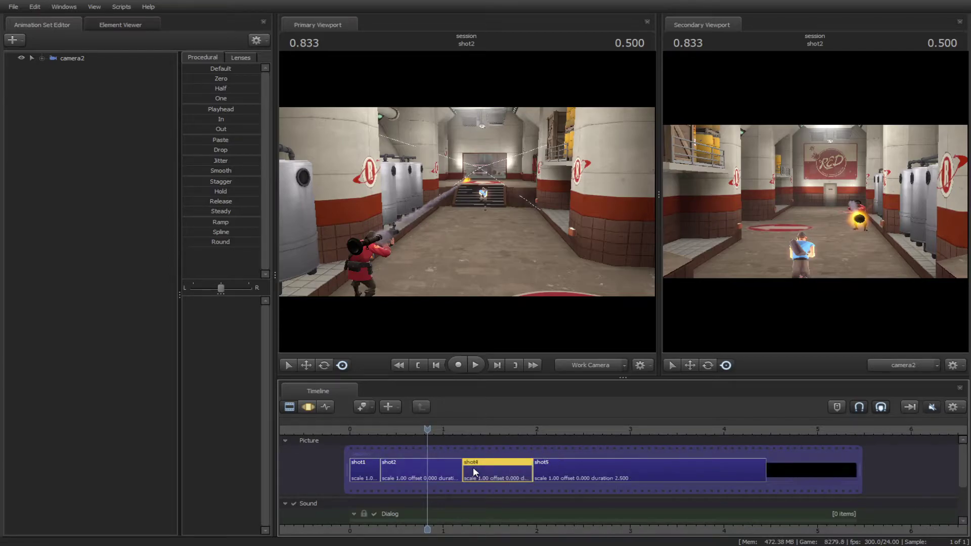
{"action": "key", "text": "ctrl+z"}
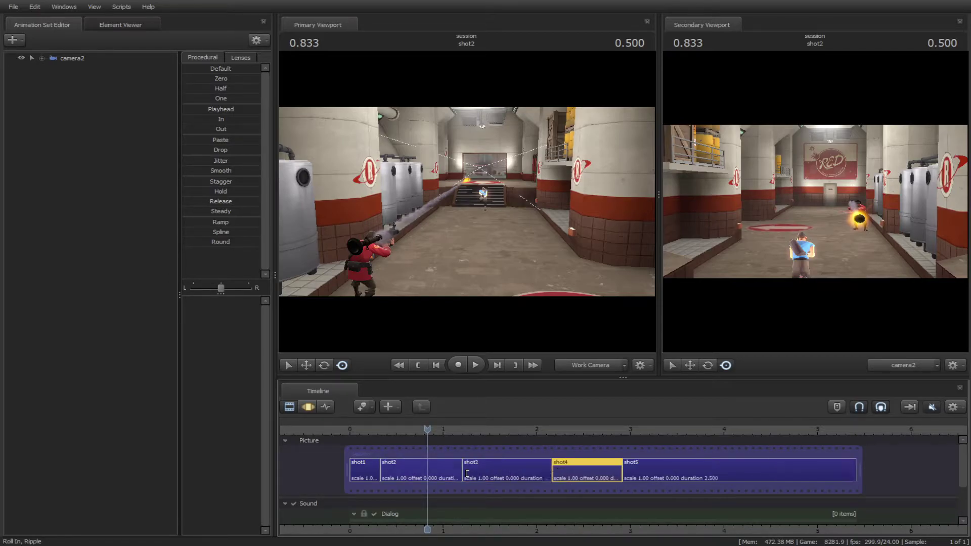
Step: Try sliding shot2 about 0.2 s earlier between its neighbouring shots, play the sequence from the start, and undo the slide
{"action": "left_click", "coordinate": [433, 467]}
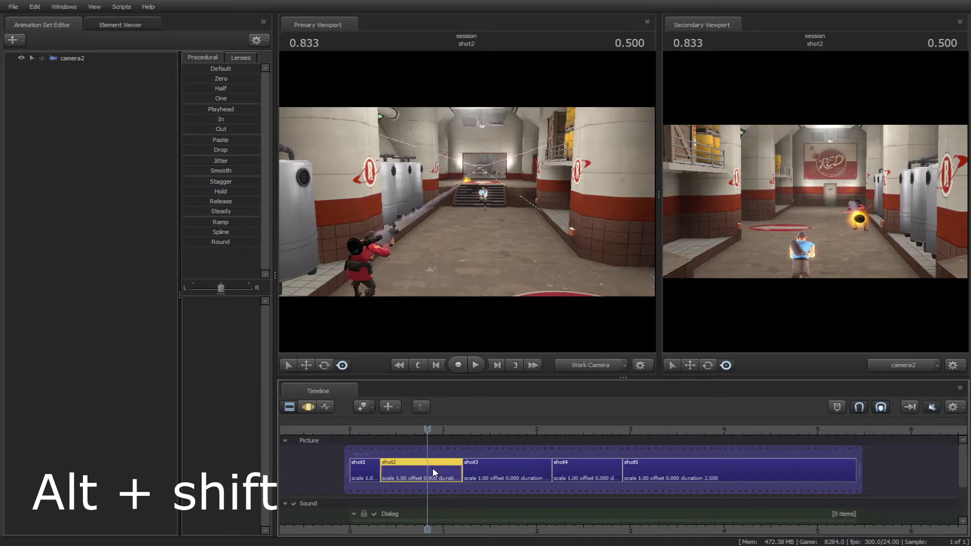
{"action": "mouse_move", "coordinate": [436, 471]}
{"action": "left_mouse_down", "text": "alt+shift"}
{"action": "mouse_move", "coordinate": [422, 465]}
{"action": "mouse_move", "coordinate": [478, 466]}
{"action": "mouse_move", "coordinate": [405, 466]}
{"action": "mouse_move", "coordinate": [468, 465]}
{"action": "mouse_move", "coordinate": [418, 464]}
{"action": "left_mouse_up", "text": "alt+shift"}
{"action": "left_click", "coordinate": [350, 432]}
{"action": "key", "text": "space"}
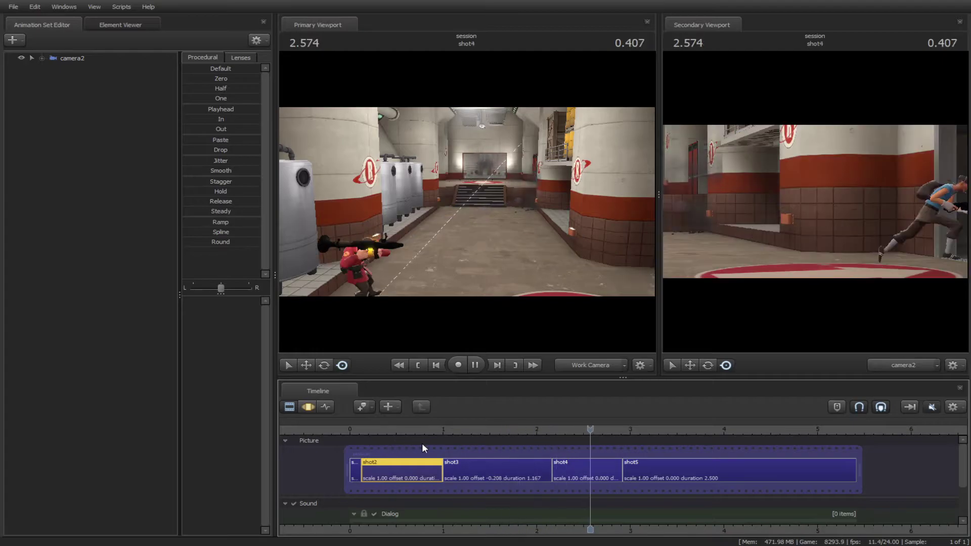
{"action": "key", "text": "space"}
{"action": "key", "text": "ctrl+z"}
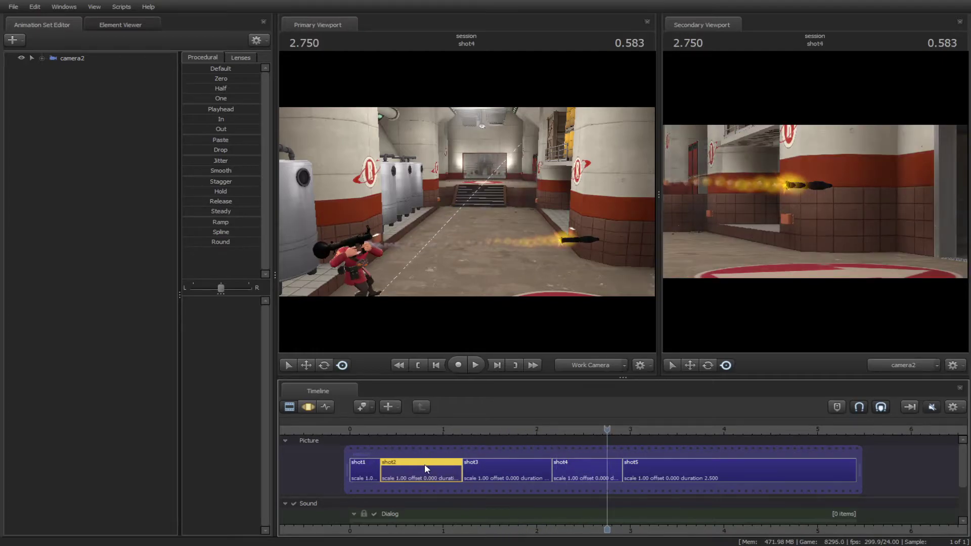
{"action": "key", "text": "ctrl+z"}
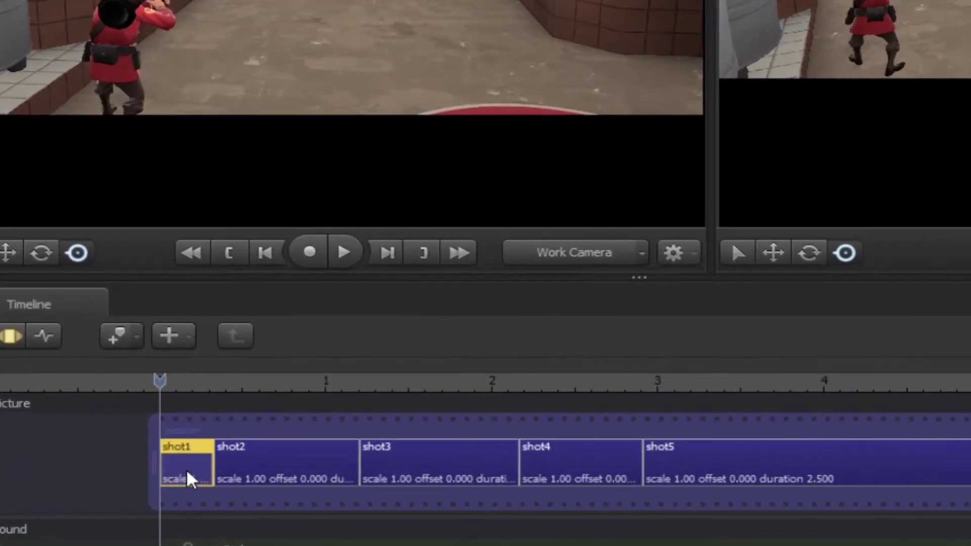
Step: Try setting a fade-in on shot1 through its fade times and scrub through the beginning of the shot
{"action": "right_click", "coordinate": [189, 478]}
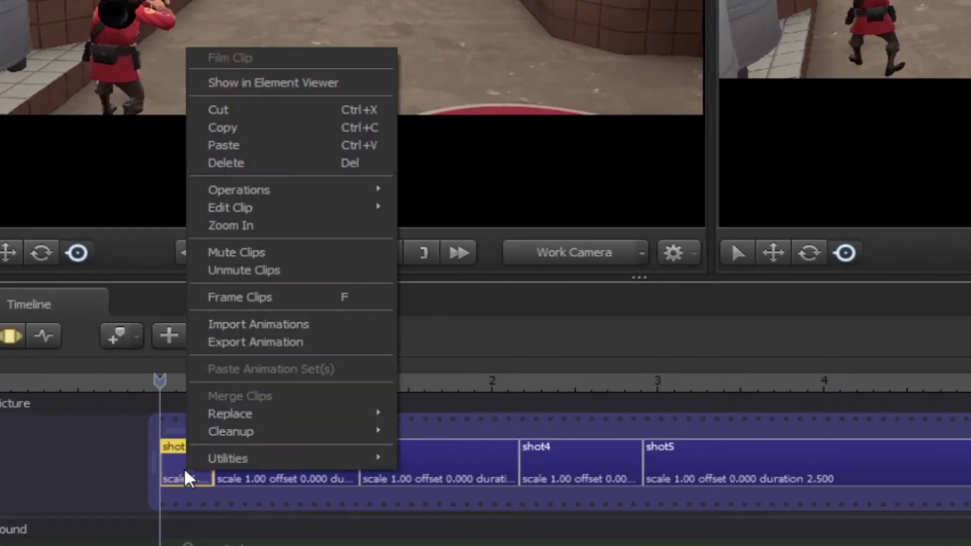
{"action": "mouse_move", "coordinate": [290, 213]}
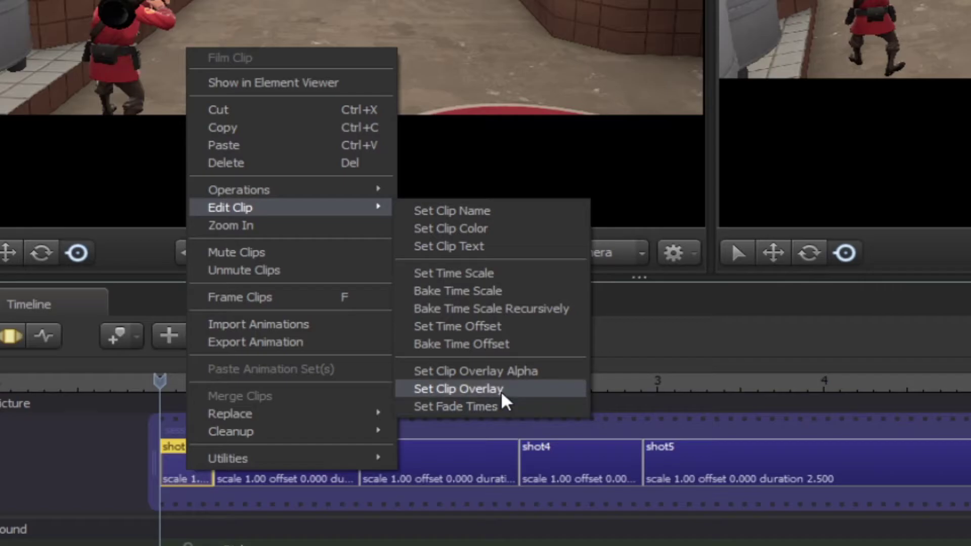
{"action": "left_click", "coordinate": [505, 411]}
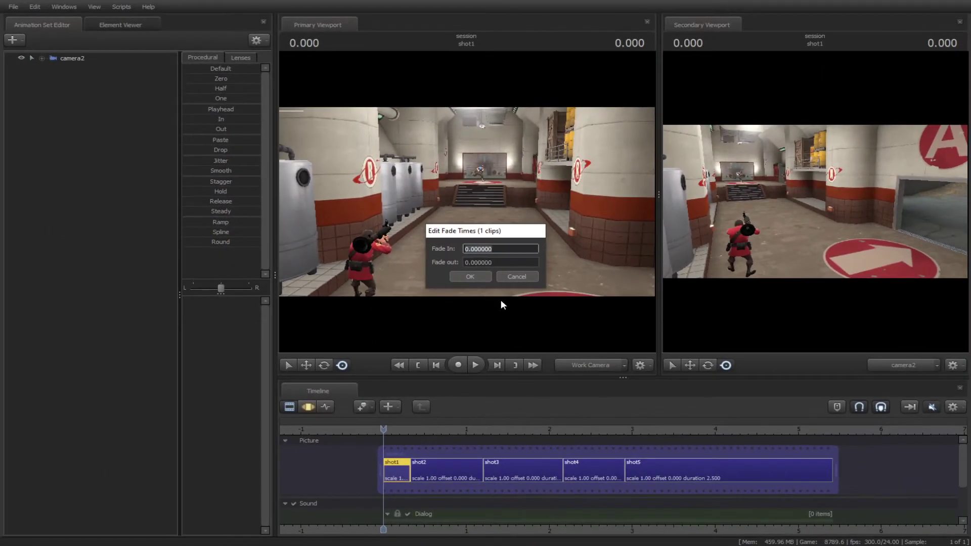
{"action": "left_click", "coordinate": [469, 276]}
{"action": "scroll", "coordinate": [440, 461], "scroll_direction": "up", "scroll_amount": 3}
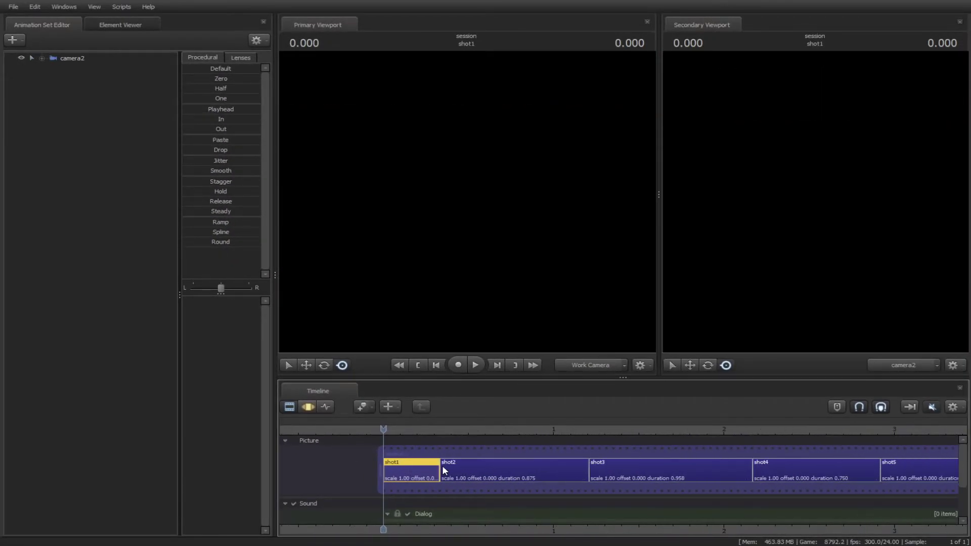
{"action": "left_click_drag", "start_coordinate": [385, 425], "coordinate": [405, 424]}
Step: Try extending the session's end to about 11.5 s, replace the gap after shot5 with a slug, and remove that extra length
{"action": "scroll", "coordinate": [439, 457], "scroll_direction": "down", "scroll_amount": 5}
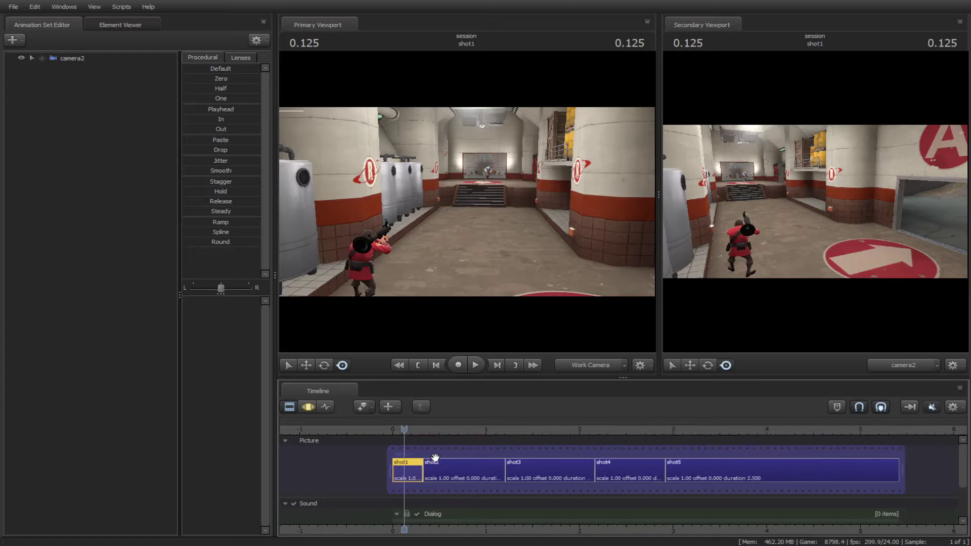
{"action": "left_click_drag", "start_coordinate": [615, 467], "coordinate": [865, 467]}
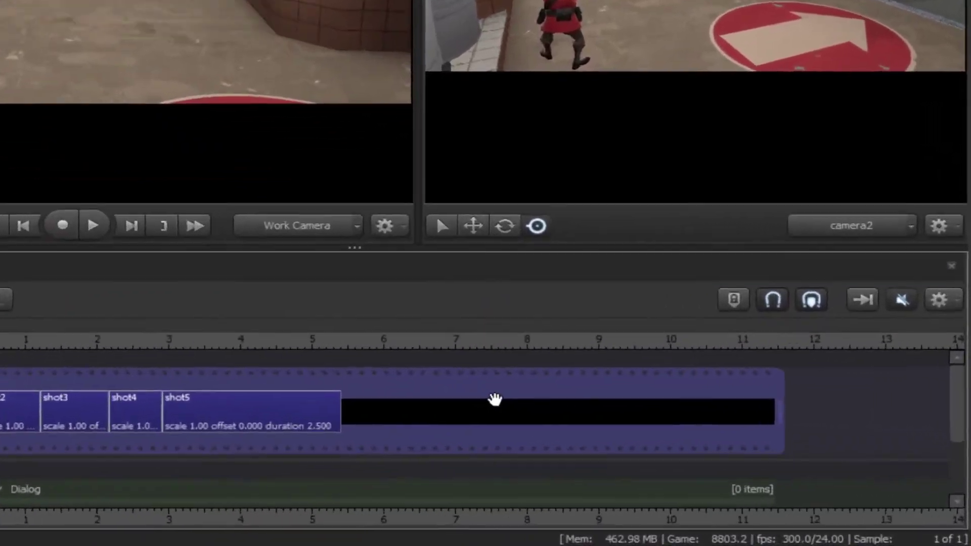
{"action": "right_click", "coordinate": [703, 464]}
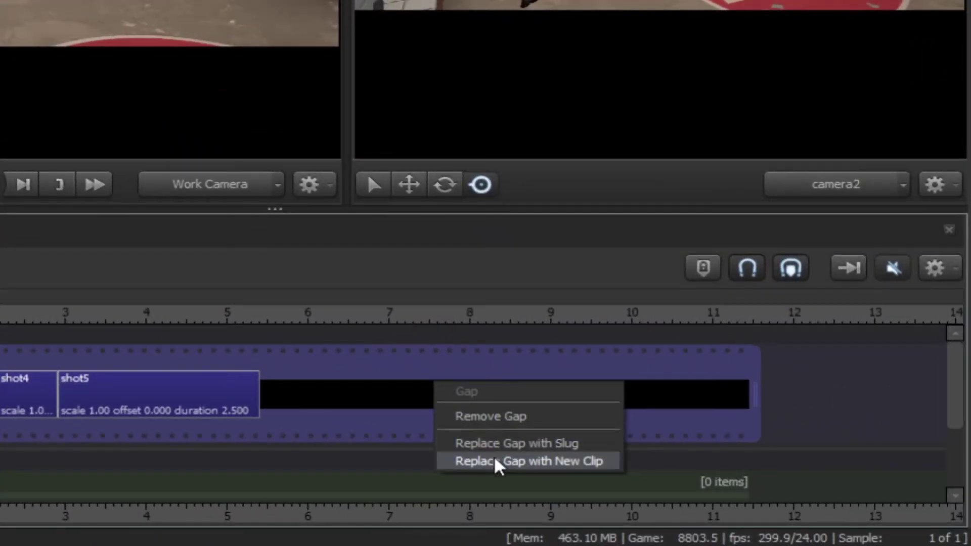
{"action": "left_click", "coordinate": [484, 442]}
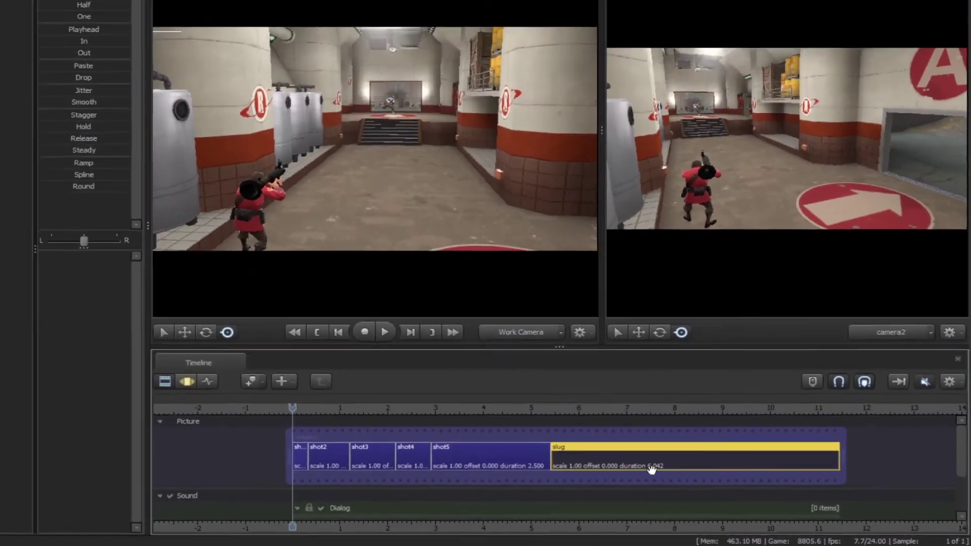
{"action": "key", "text": "Delete"}
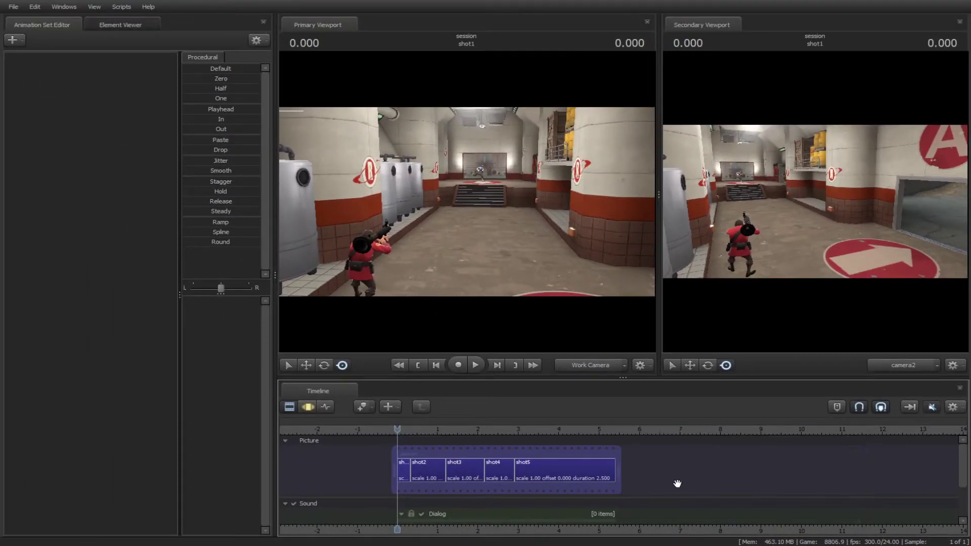
Step: Enter shot4, expand the player World Models track in take1, and select the scout and scattergun channel clips
{"action": "double_click", "coordinate": [499, 470]}
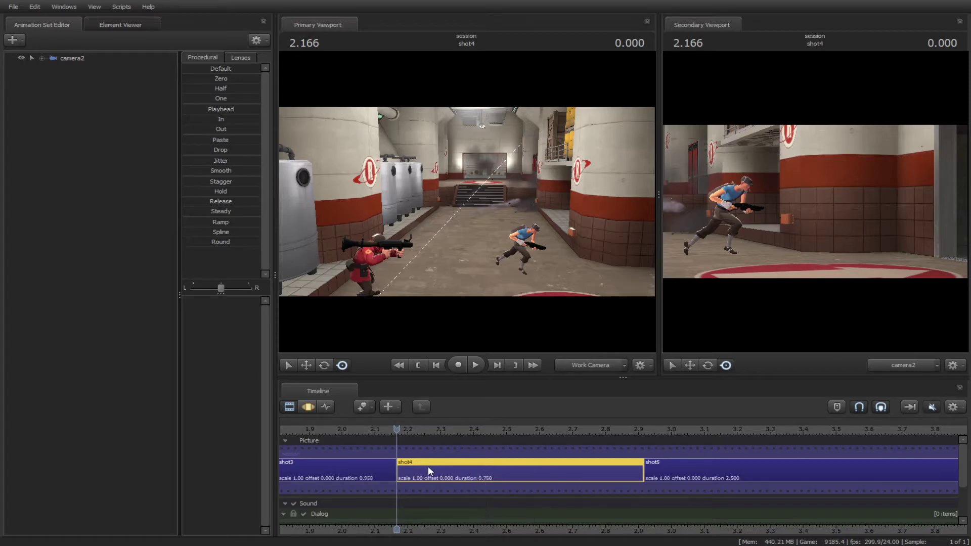
{"action": "double_click", "coordinate": [516, 470]}
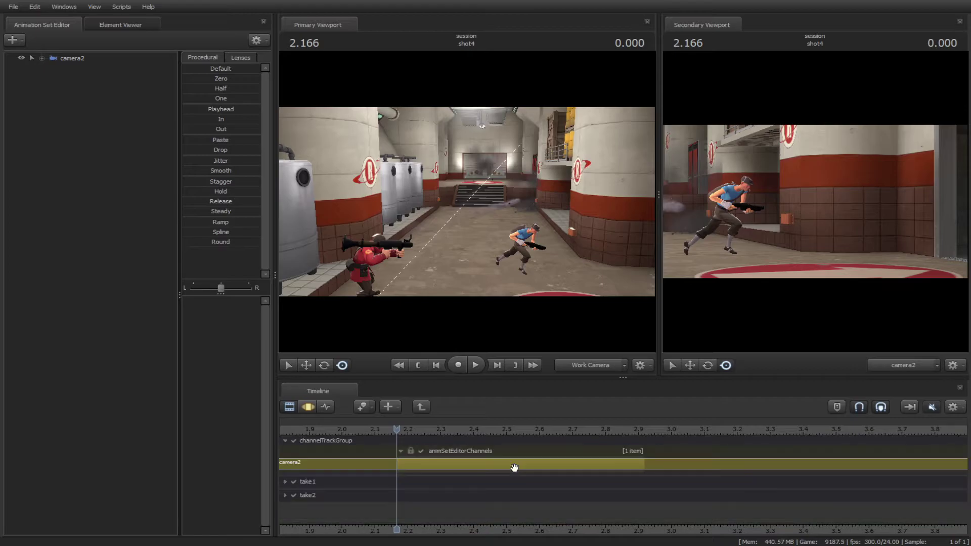
{"action": "left_click", "coordinate": [285, 482]}
{"action": "left_click_drag", "start_coordinate": [967, 480], "coordinate": [967, 512]}
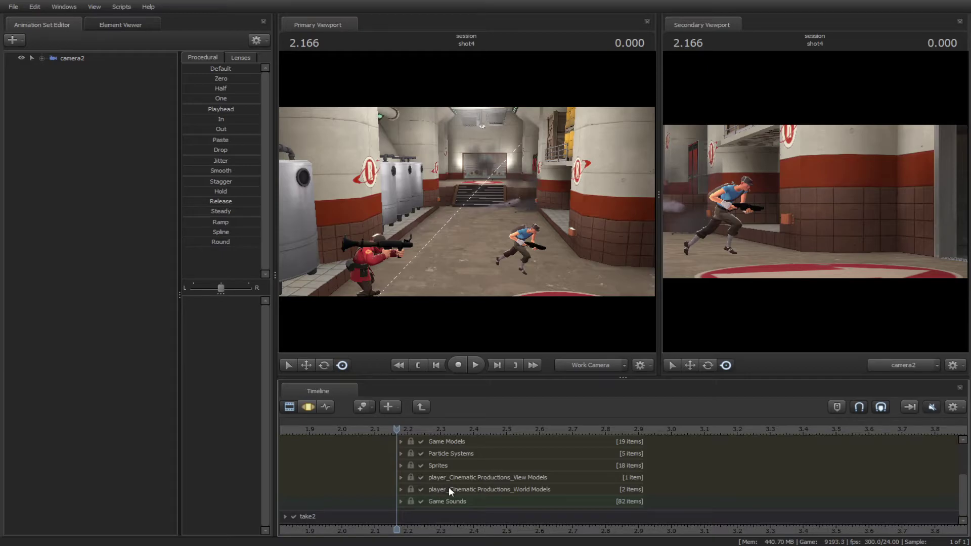
{"action": "left_click", "coordinate": [401, 489]}
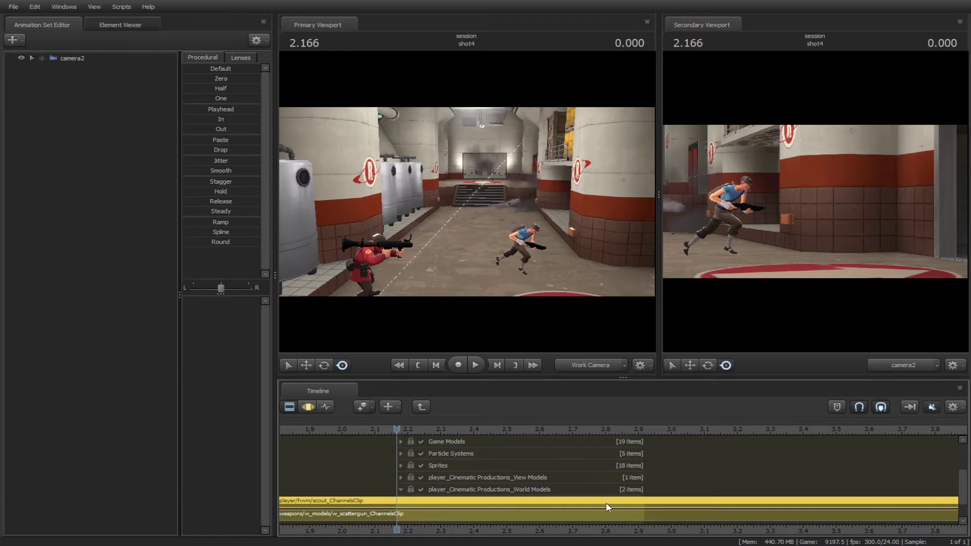
{"action": "scroll", "coordinate": [967, 480], "scroll_direction": "down", "scroll_amount": 1}
{"action": "left_click", "coordinate": [453, 484]}
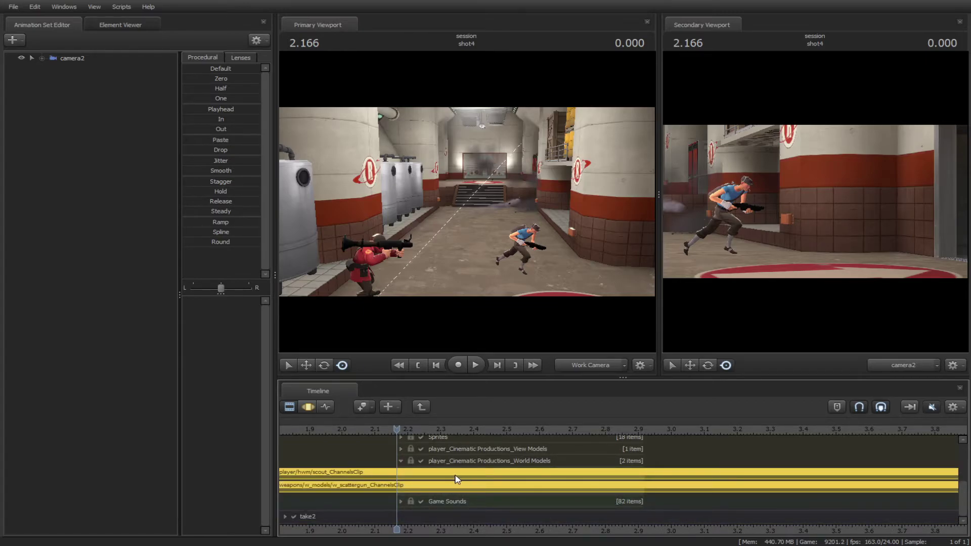
Step: Try blading the scout and scattergun clips at about 2.29 s and 2.54 s, and undo the cuts
{"action": "left_click_drag", "start_coordinate": [464, 474], "coordinate": [599, 475]}
{"action": "left_click_drag", "start_coordinate": [437, 431], "coordinate": [519, 433]}
{"action": "key", "text": "ctrl+b"}
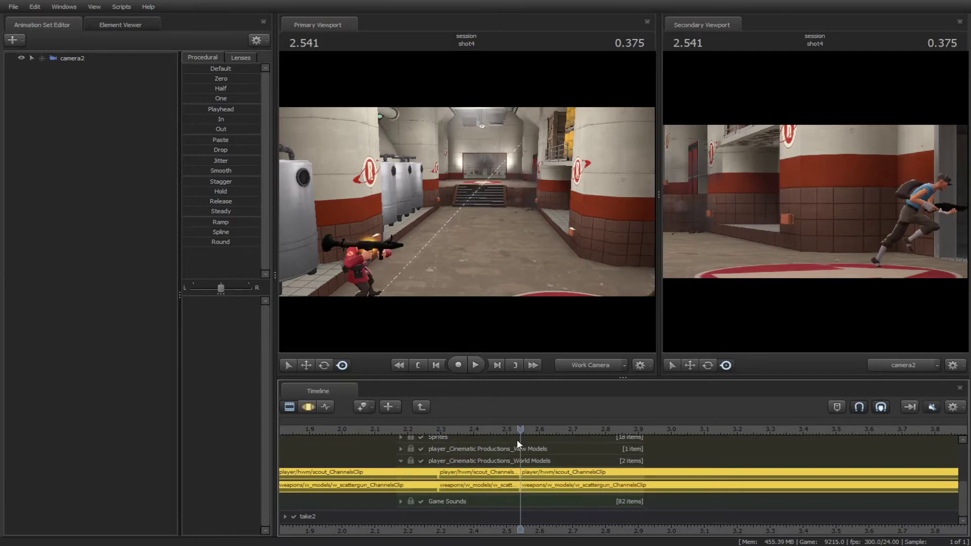
{"action": "left_click", "coordinate": [478, 476]}
{"action": "key", "text": "ctrl+z"}
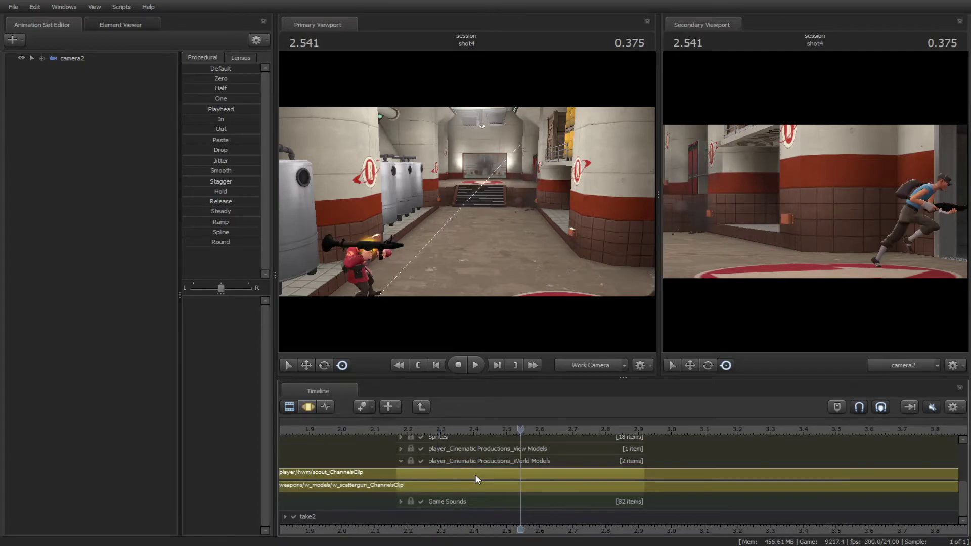
Step: Trim the ends of the scout and scattergun clips to about 2.4 s and play shot4 back
{"action": "left_click", "coordinate": [429, 426]}
{"action": "key", "text": "space"}
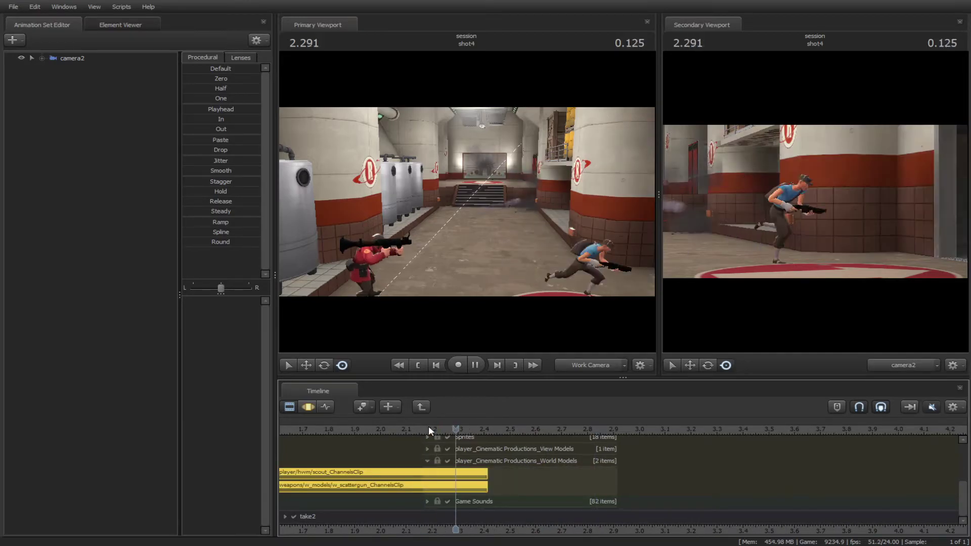
{"action": "mouse_move", "coordinate": [496, 431]}
{"action": "left_mouse_down"}
{"action": "mouse_move", "coordinate": [477, 430]}
{"action": "mouse_move", "coordinate": [499, 429]}
{"action": "left_mouse_up"}
Step: Extend the ends of the scout and scattergun clips to about 3.5 s and play shot4 from its start
{"action": "scroll", "coordinate": [500, 450], "scroll_direction": "down", "scroll_amount": 2}
{"action": "left_click_drag", "start_coordinate": [489, 474], "coordinate": [665, 474]}
{"action": "left_click_drag", "start_coordinate": [492, 487], "coordinate": [666, 487]}
{"action": "scroll", "coordinate": [448, 427], "scroll_direction": "up", "scroll_amount": 2}
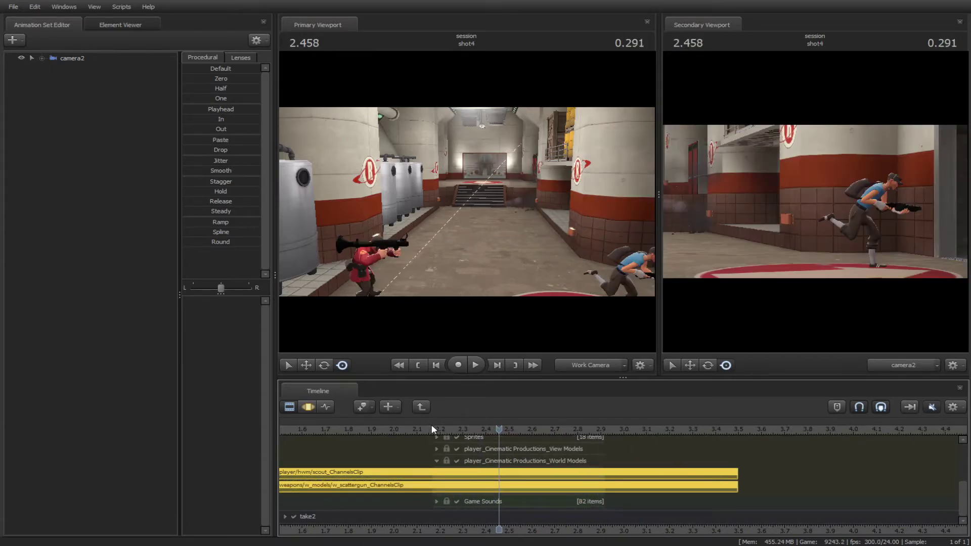
{"action": "left_click", "coordinate": [432, 427]}
{"action": "key", "text": "space"}
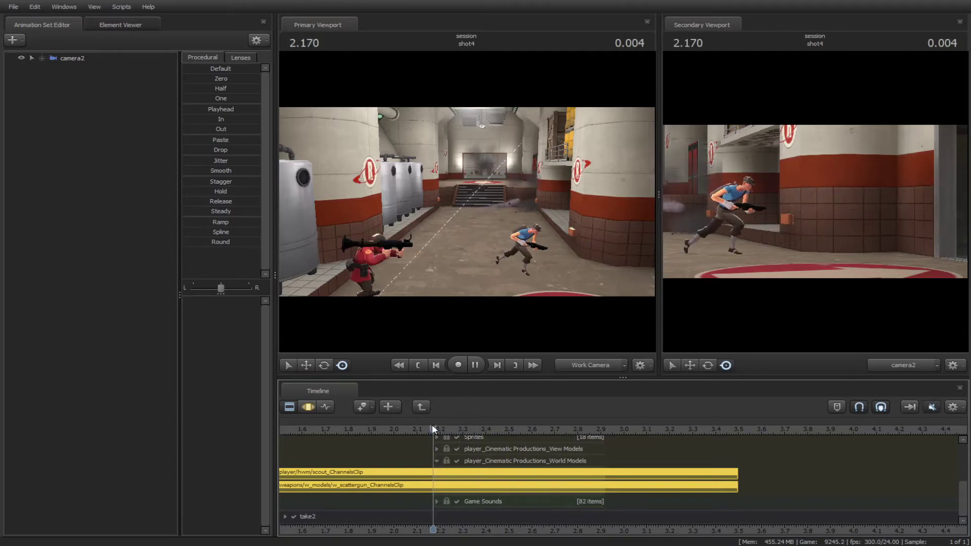
{"action": "key", "text": "space"}
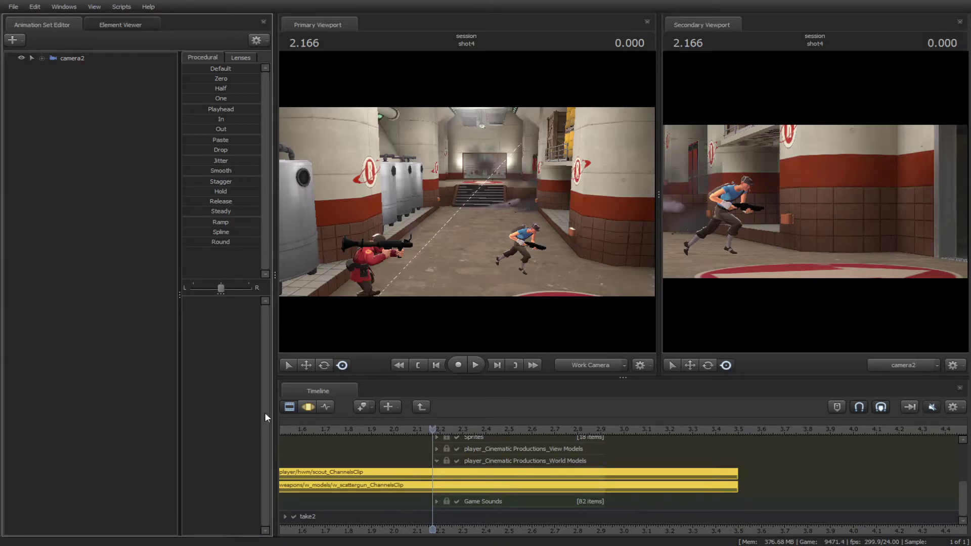
Step: Expand the Game Sounds track in take1 and delete the ambient\windwinter.wav and ambient\forest_cliff.wav clips
{"action": "scroll", "coordinate": [487, 473], "scroll_direction": "down", "scroll_amount": 1}
{"action": "left_click", "coordinate": [436, 501]}
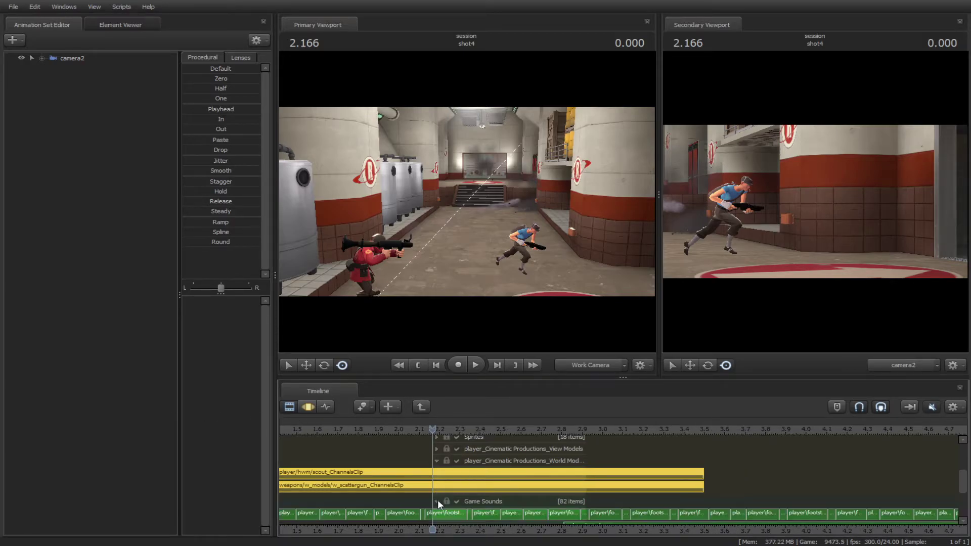
{"action": "left_click_drag", "start_coordinate": [969, 488], "coordinate": [969, 503]}
{"action": "scroll", "coordinate": [523, 471], "scroll_direction": "down", "scroll_amount": 4}
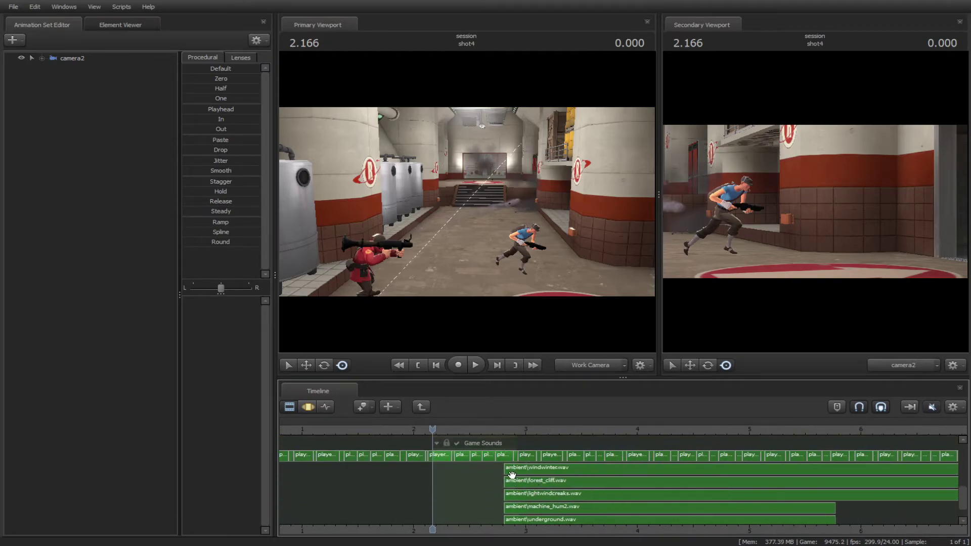
{"action": "left_click", "coordinate": [522, 472]}
{"action": "key", "text": "Delete"}
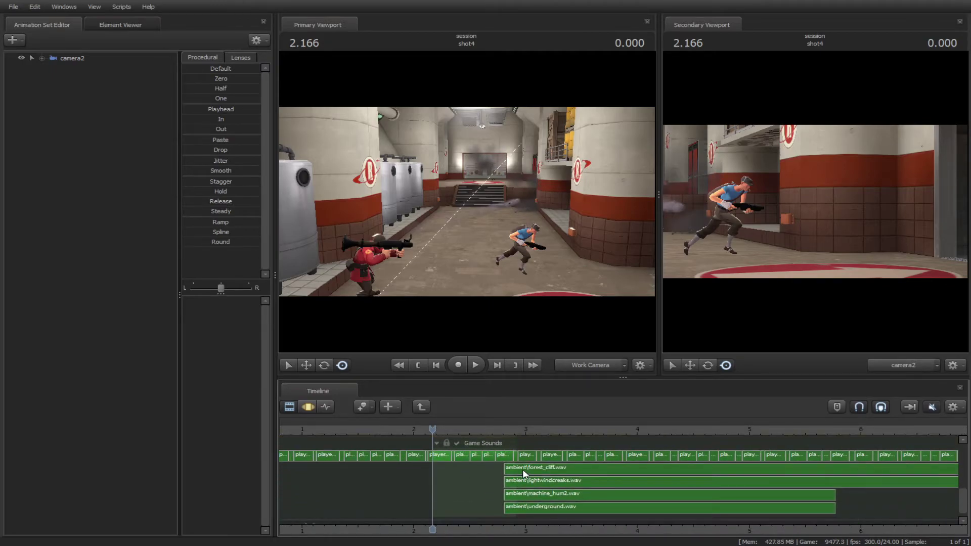
{"action": "left_click", "coordinate": [523, 469]}
{"action": "key", "text": "Delete"}
Step: Delete all the remaining Game Sounds clips and return from shot4 to the session's top-level timeline
{"action": "scroll", "coordinate": [522, 469], "scroll_direction": "down", "scroll_amount": 5}
{"action": "left_click", "coordinate": [326, 460]}
{"action": "left_click", "coordinate": [697, 462], "text": "shift"}
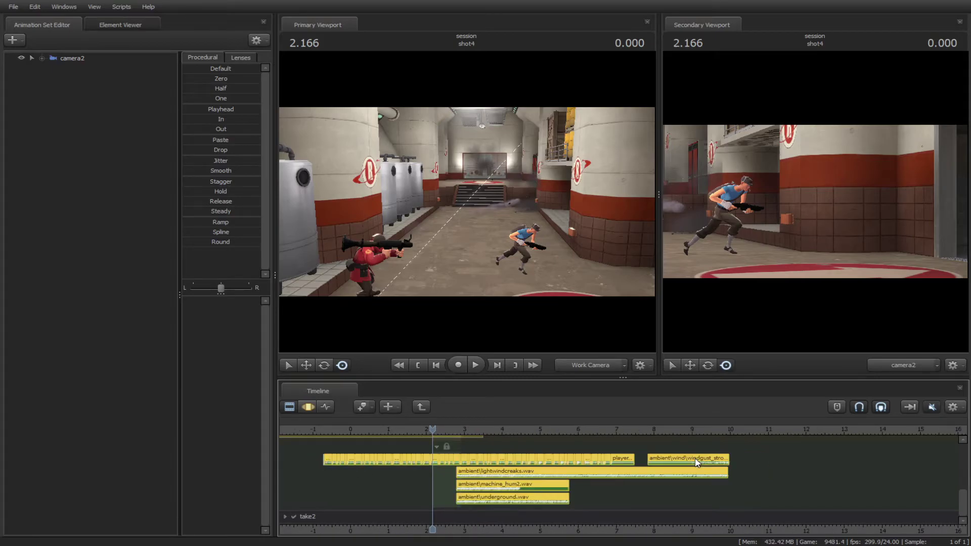
{"action": "key", "text": "Delete"}
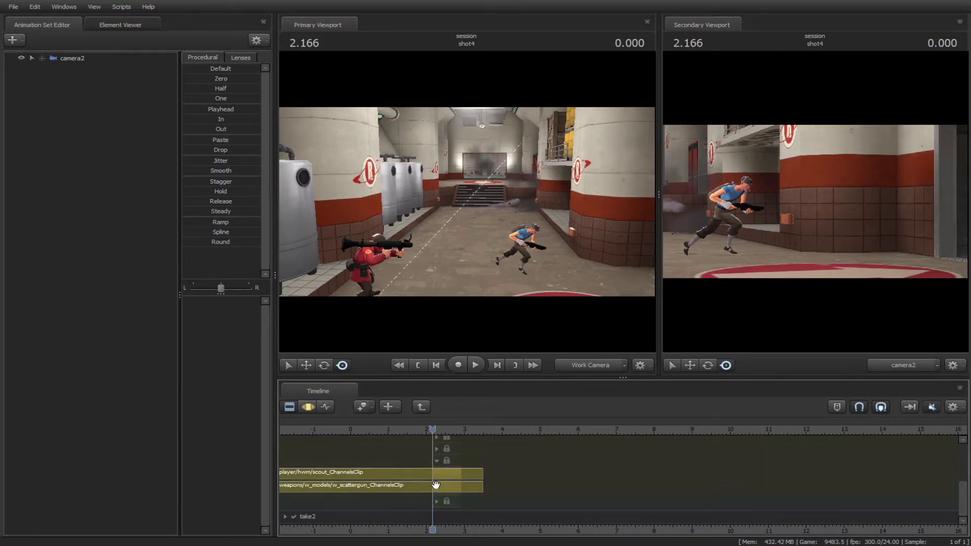
{"action": "scroll", "coordinate": [435, 486], "scroll_direction": "up", "scroll_amount": 3}
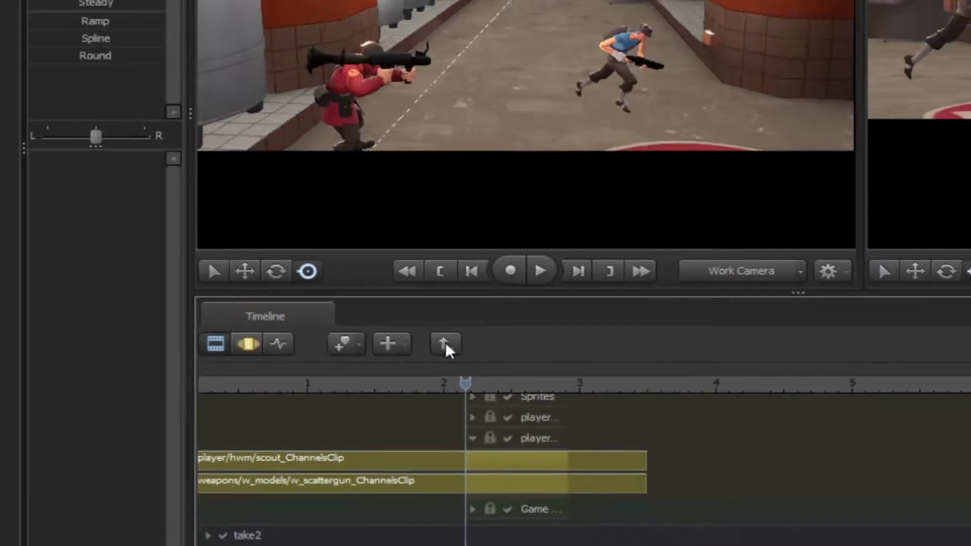
{"action": "left_click", "coordinate": [475, 264]}
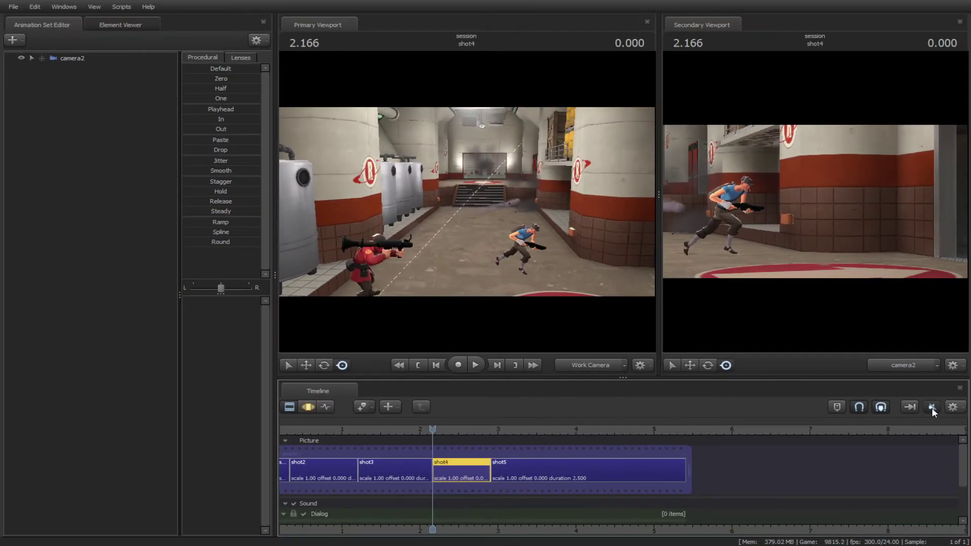
Step: Toggle the timeline's audio mute off, on again, and finally back off
{"action": "key", "text": "ctrl+alt+m"}
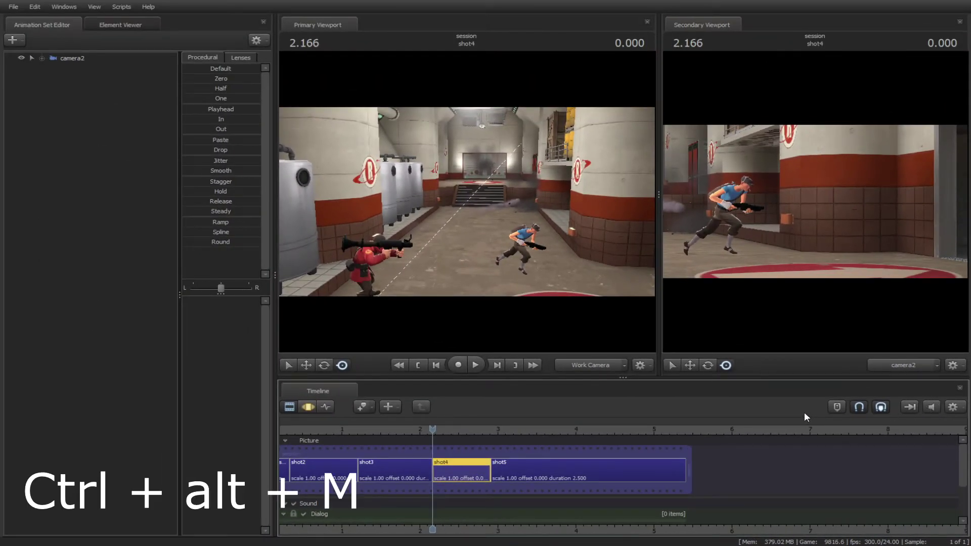
{"action": "key", "text": "ctrl+alt+m"}
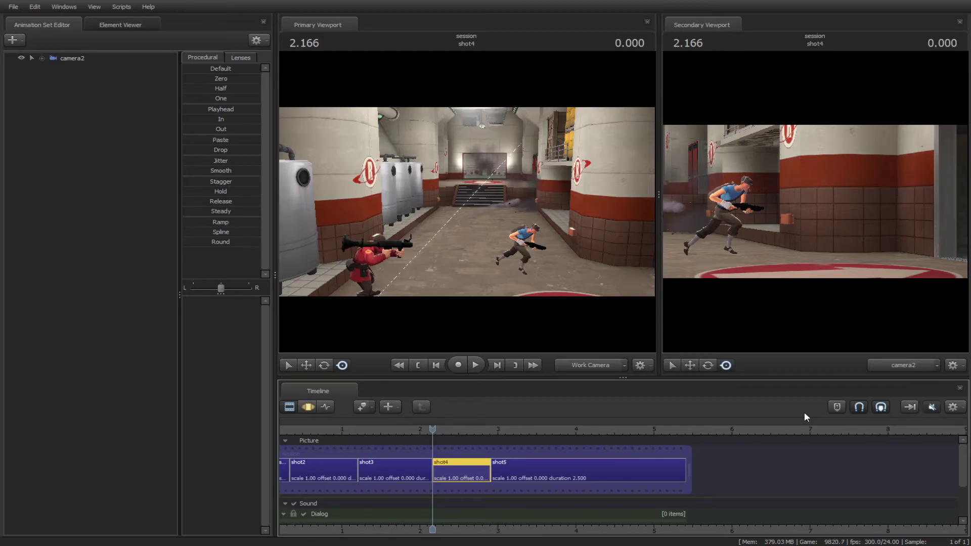
{"action": "left_click", "coordinate": [934, 407]}
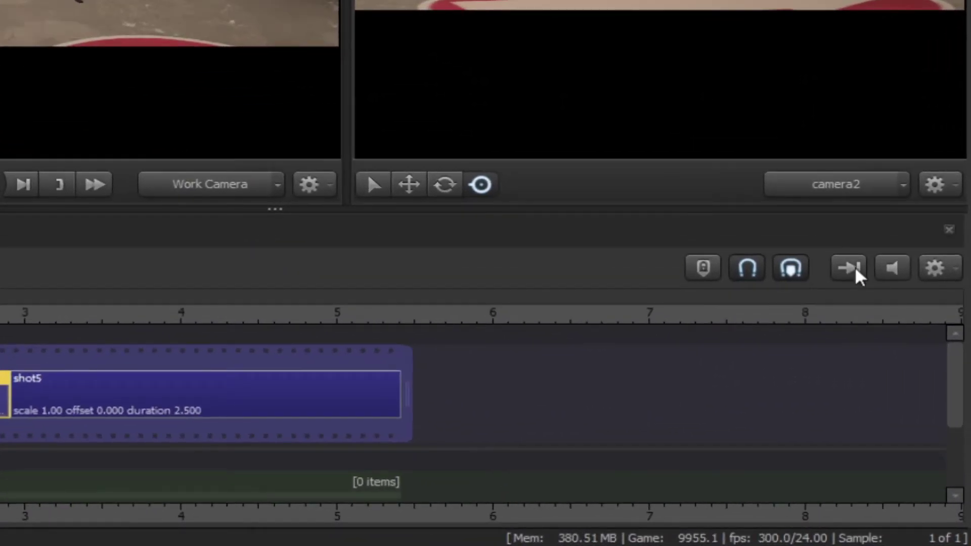
Step: Cycle the timeline's playback mode through back-and-forth playback and set it to looping
{"action": "left_click", "coordinate": [855, 268]}
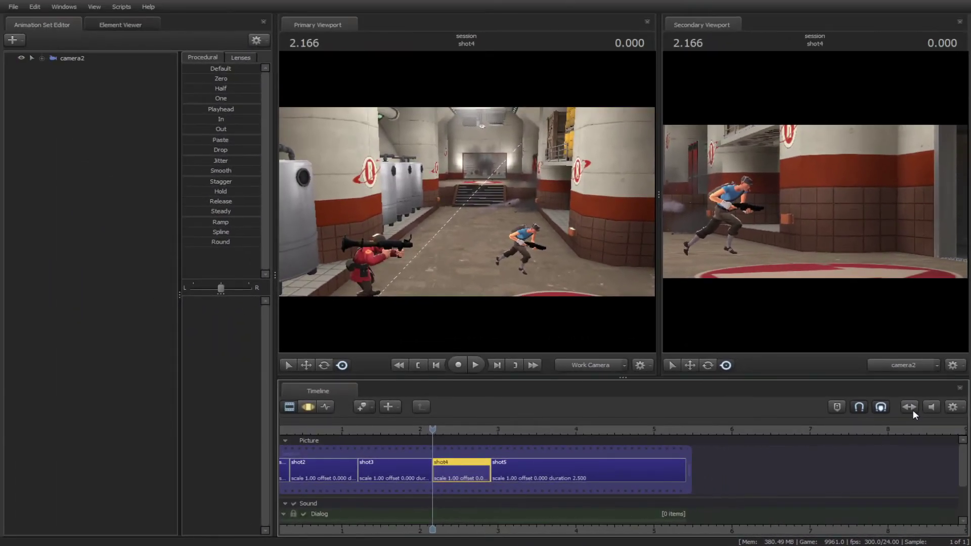
{"action": "left_click", "coordinate": [913, 411]}
{"action": "key", "text": "ctrl+space"}
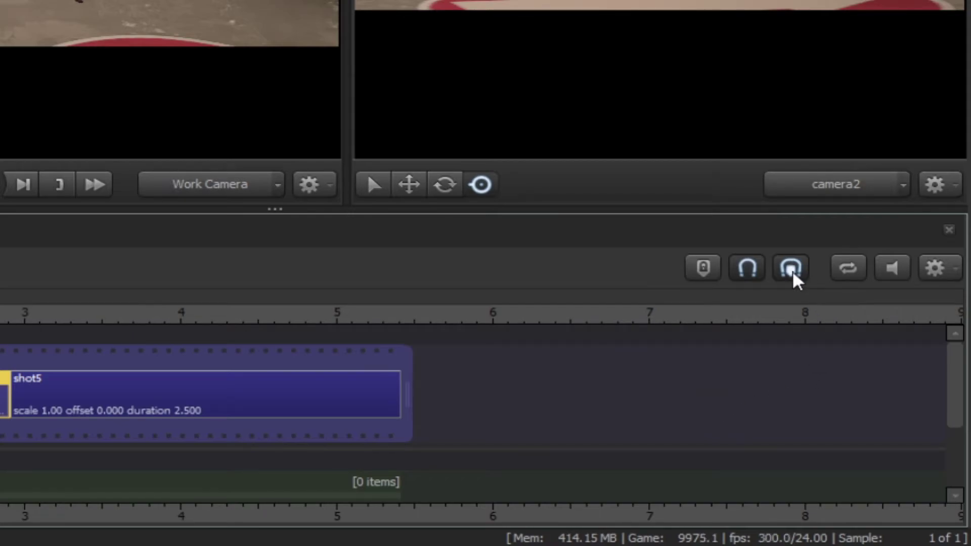
{"action": "key", "text": "alt+r"}
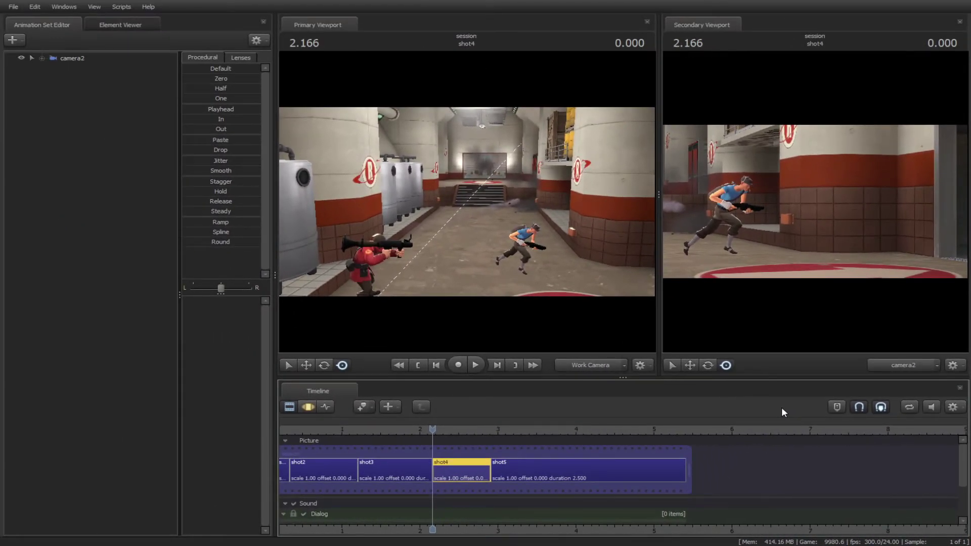
Step: Move the playhead to about 2.42 s in shot4, lock the head, and play the shots with it locked
{"action": "left_click", "coordinate": [452, 431]}
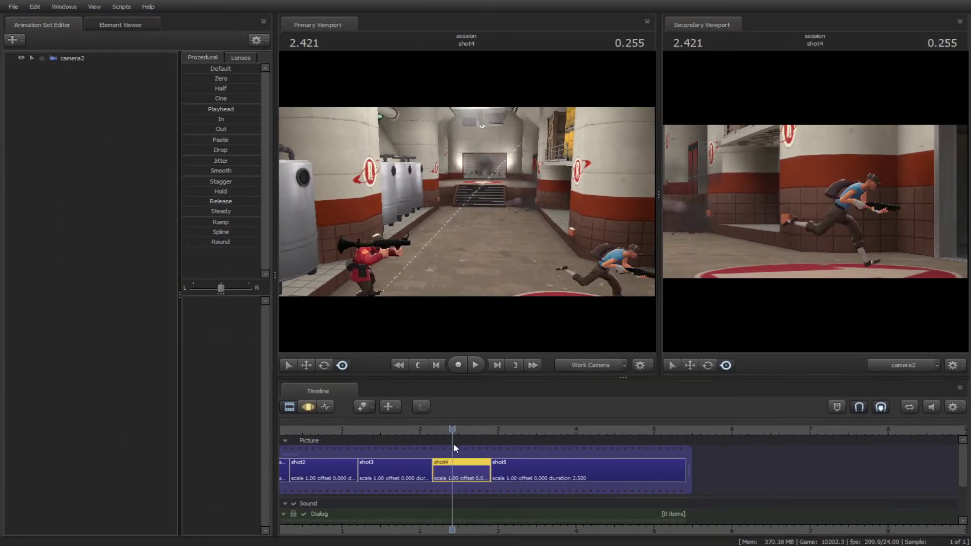
{"action": "right_click", "coordinate": [452, 429]}
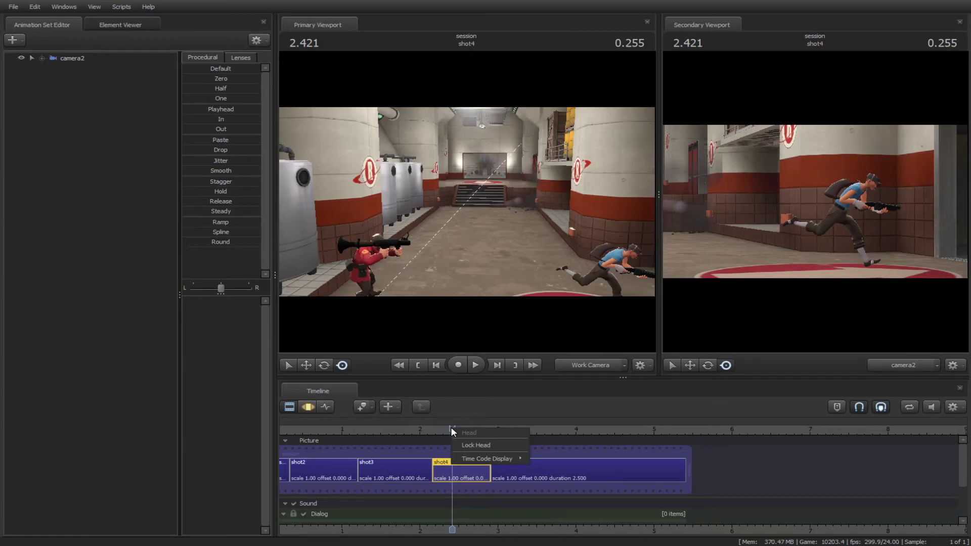
{"action": "left_click", "coordinate": [478, 443]}
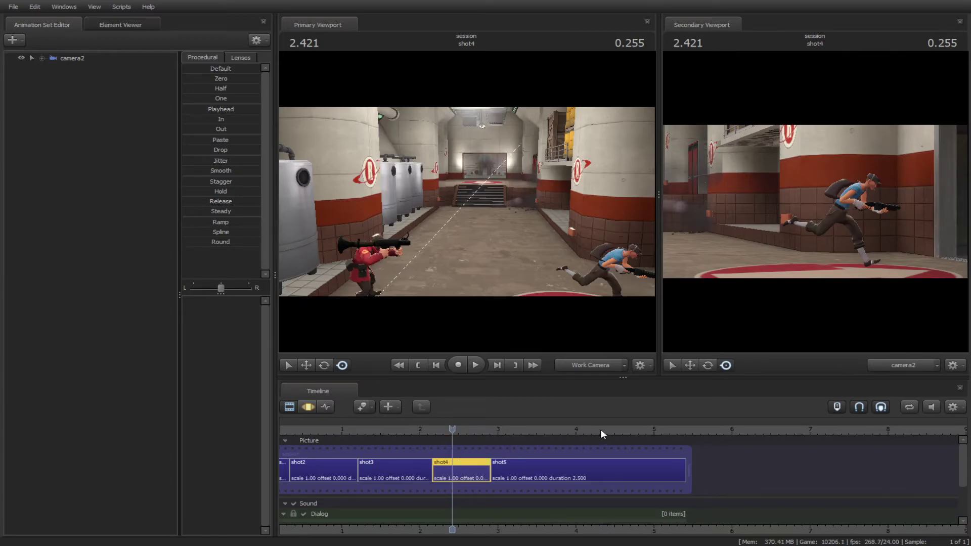
{"action": "key", "text": "space"}
{"action": "left_click_drag", "start_coordinate": [453, 429], "coordinate": [307, 423]}
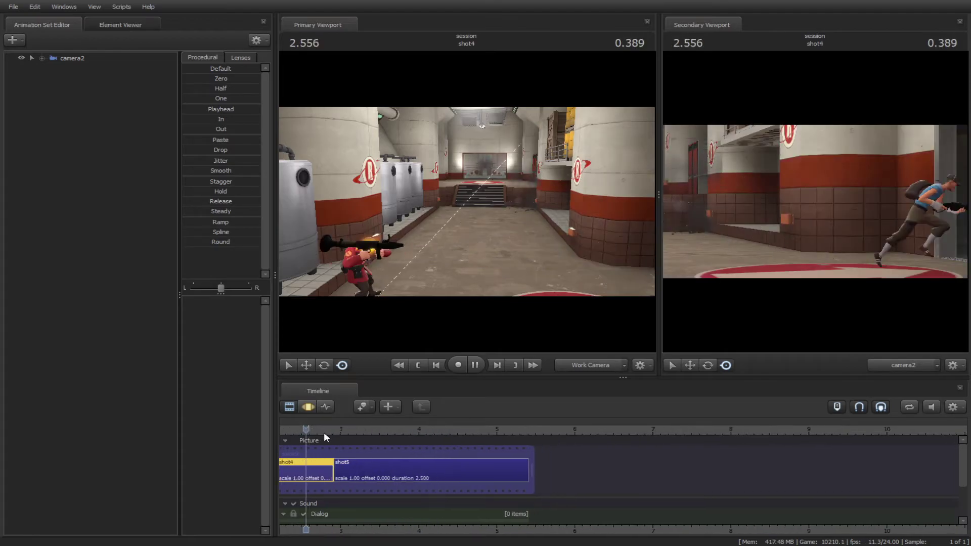
{"action": "key", "text": "space"}
Step: Unlock the head and examine the available Time Code Display formats
{"action": "right_click", "coordinate": [307, 430]}
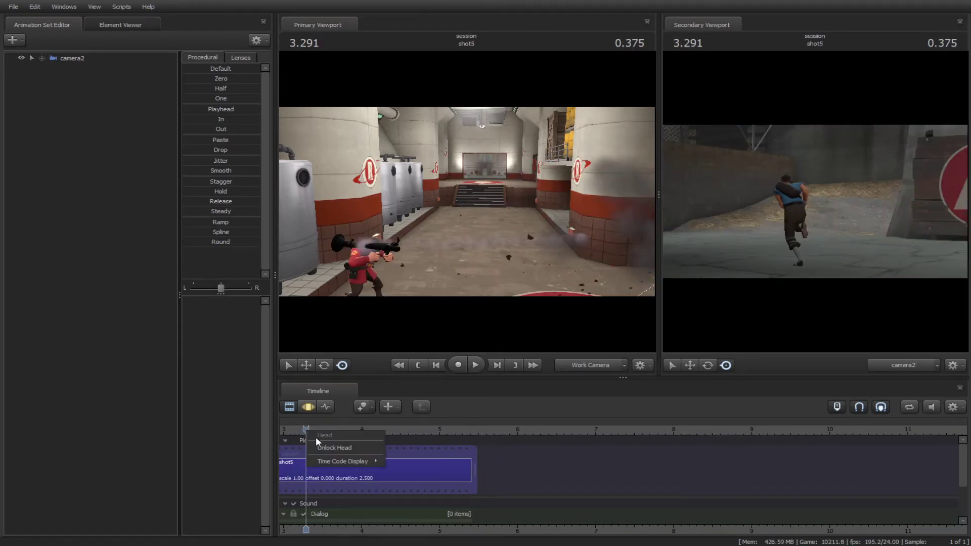
{"action": "left_click", "coordinate": [329, 448]}
{"action": "right_click", "coordinate": [305, 429]}
{"action": "mouse_move", "coordinate": [355, 459]}
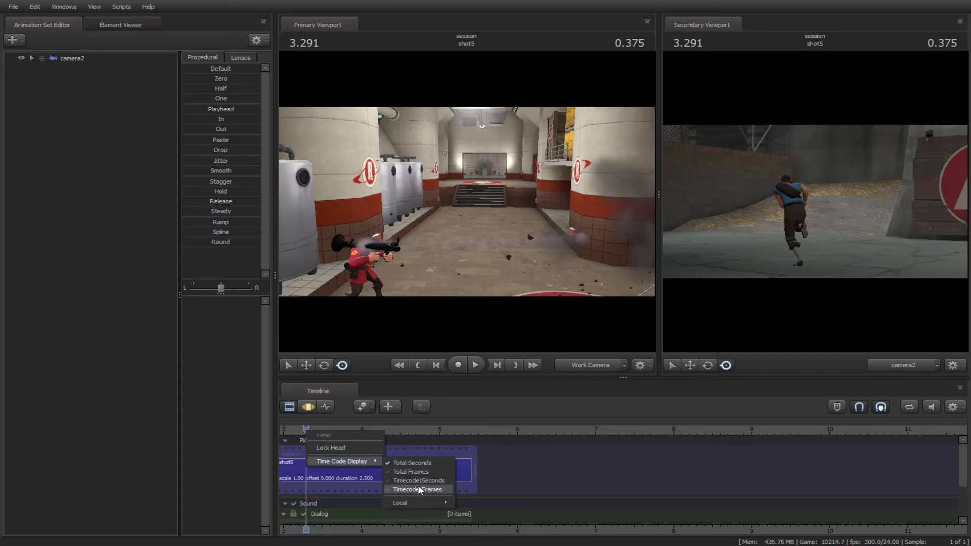
{"action": "left_click", "coordinate": [502, 455]}
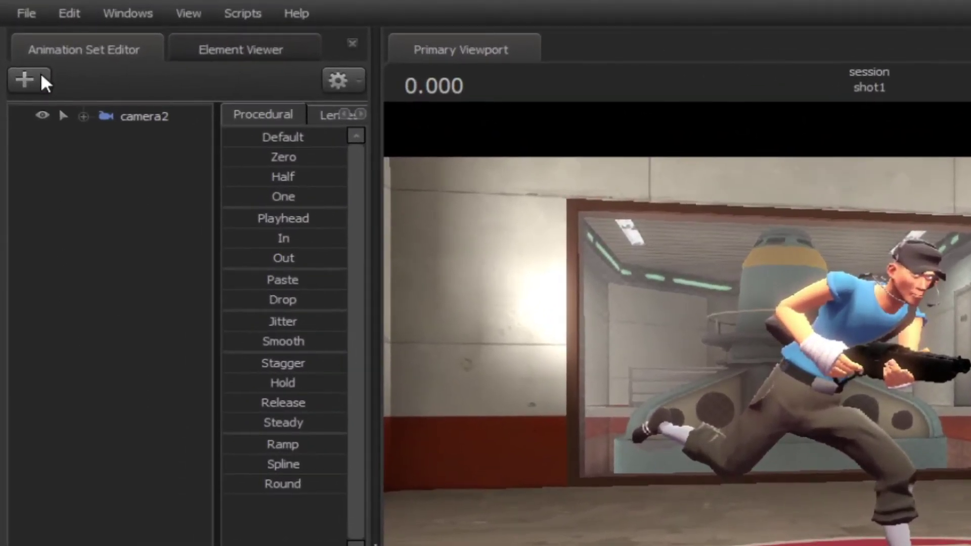
Step: Start creating animation sets for existing elements, browse the shot1 models, and filter the list by hwm
{"action": "left_click", "coordinate": [20, 40]}
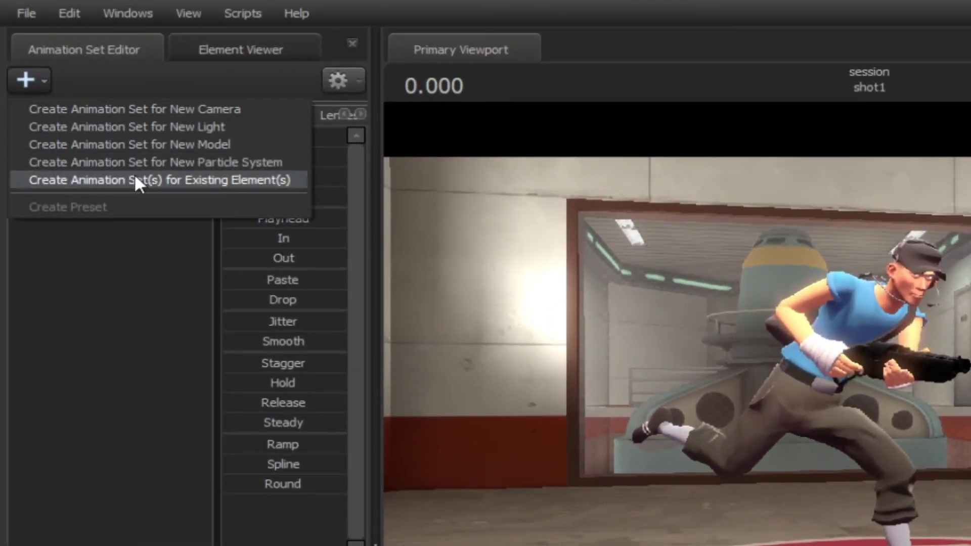
{"action": "left_click", "coordinate": [179, 180]}
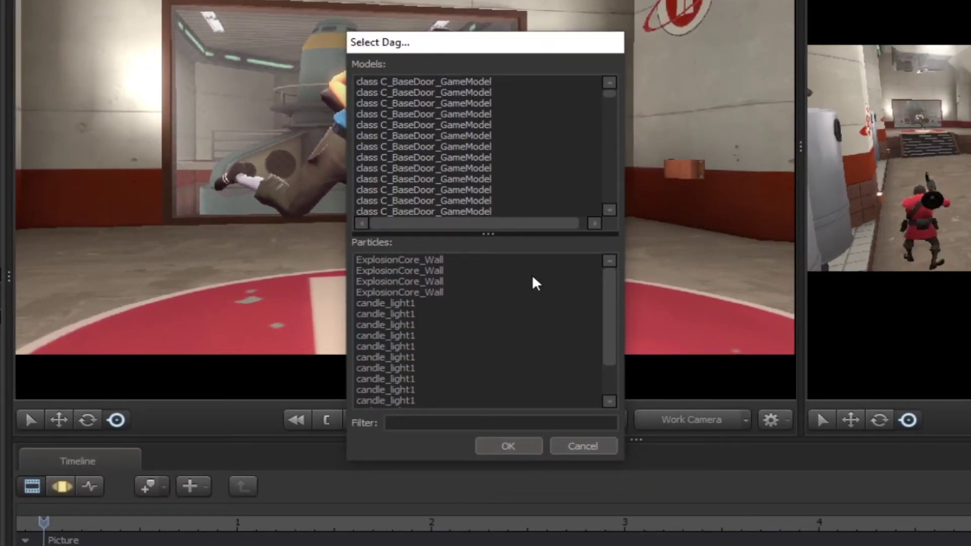
{"action": "left_click_drag", "start_coordinate": [612, 93], "coordinate": [598, 195]}
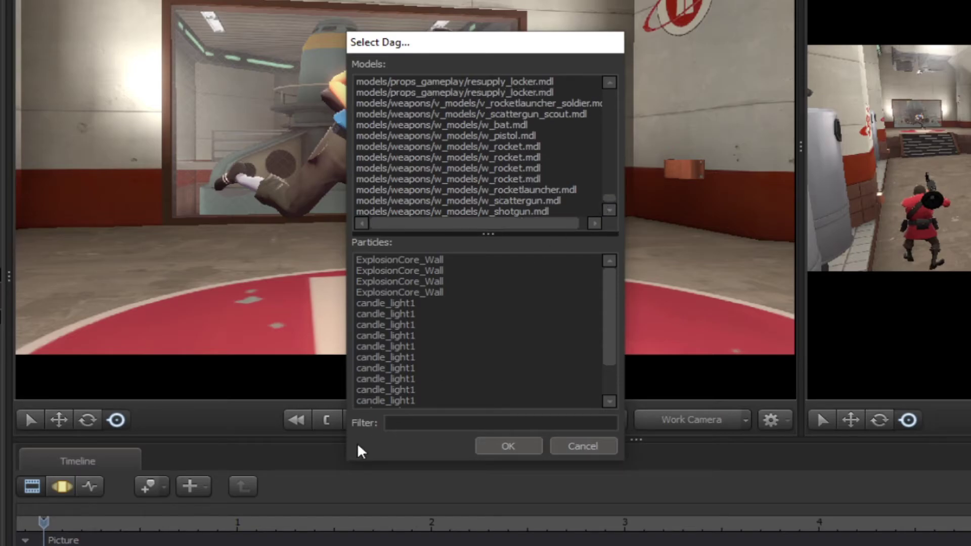
{"action": "left_click", "coordinate": [398, 424]}
{"action": "type", "text": "hwm"}
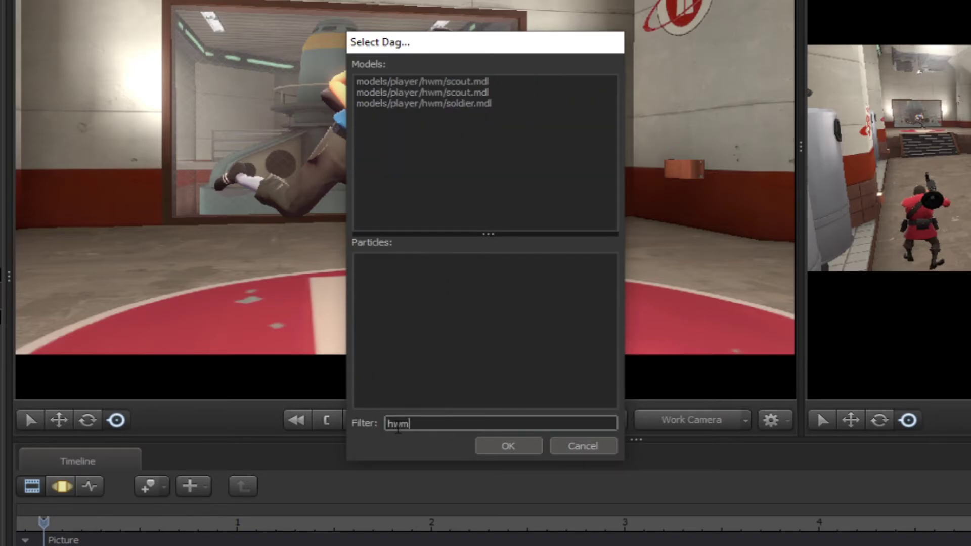
Step: Select both models/player/hwm/scout.mdl entries, leaving out the soldier, and create their animation sets
{"action": "left_click", "coordinate": [470, 82]}
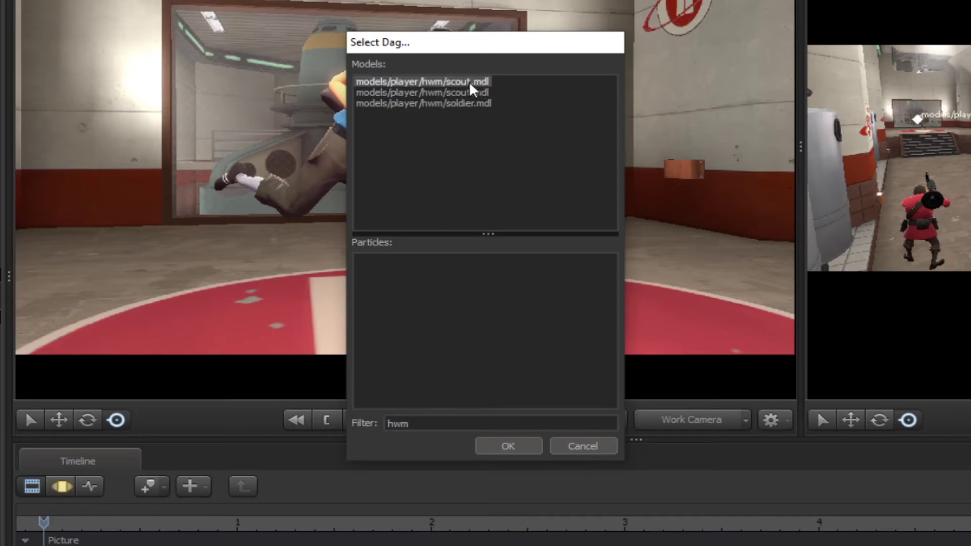
{"action": "left_click", "coordinate": [479, 106], "text": "shift"}
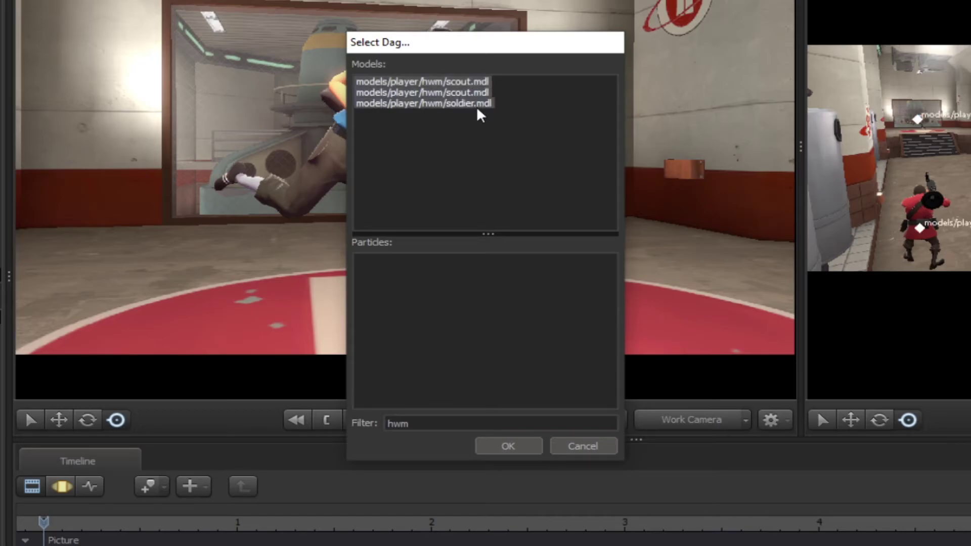
{"action": "left_click", "coordinate": [454, 92]}
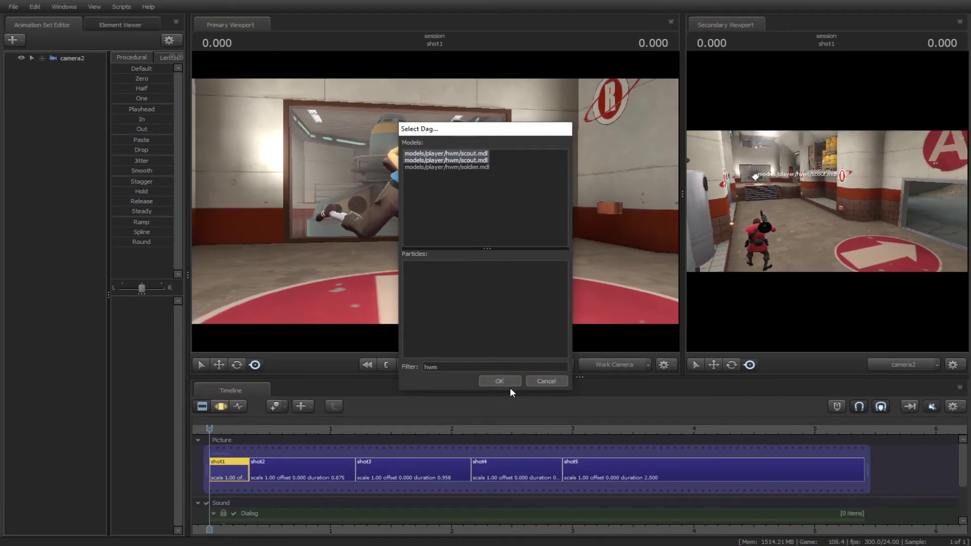
{"action": "left_click", "coordinate": [505, 383]}
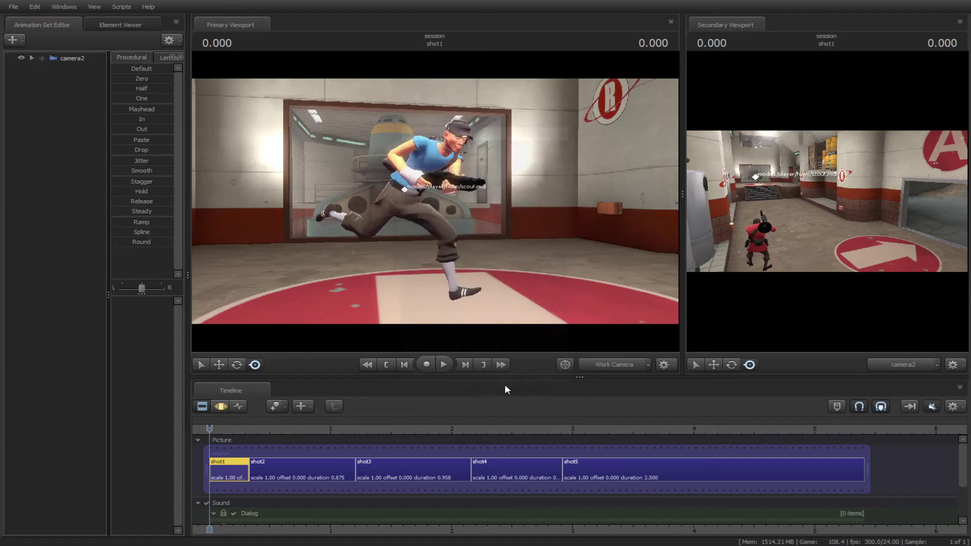
Step: Switch to the Motion Editor, select the scout animation set, and pick its bip_spine_0 and bip_spine_2 bones in the primary viewport
{"action": "left_click", "coordinate": [223, 405]}
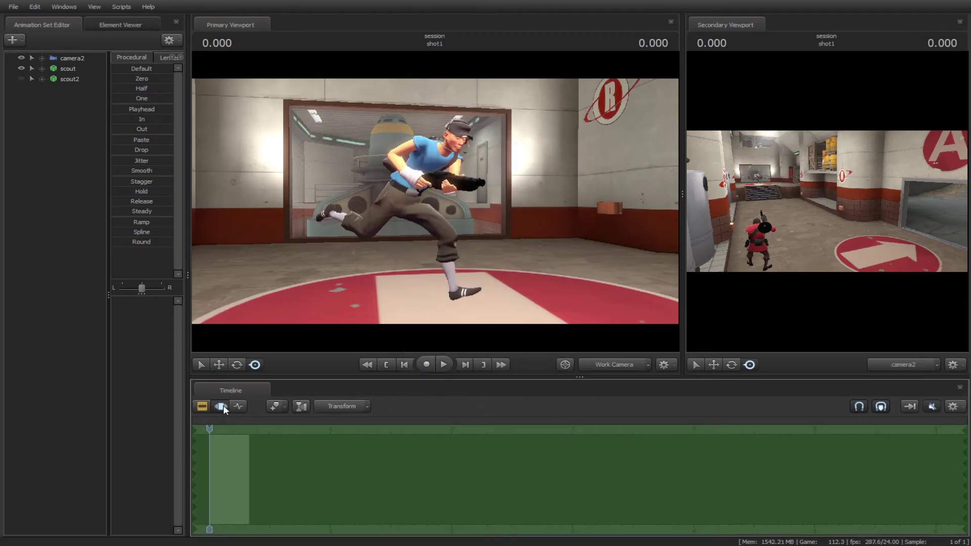
{"action": "left_click", "coordinate": [61, 70]}
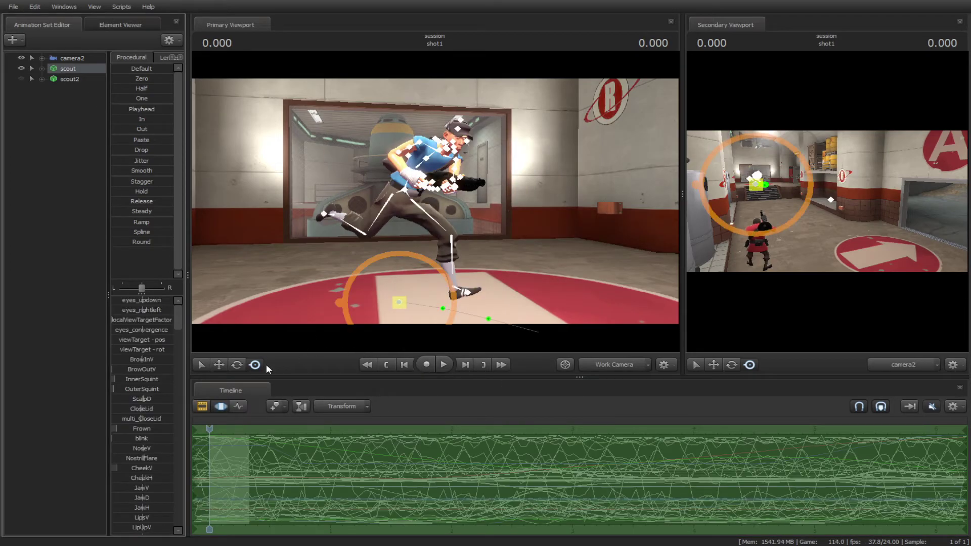
{"action": "left_click", "coordinate": [399, 169]}
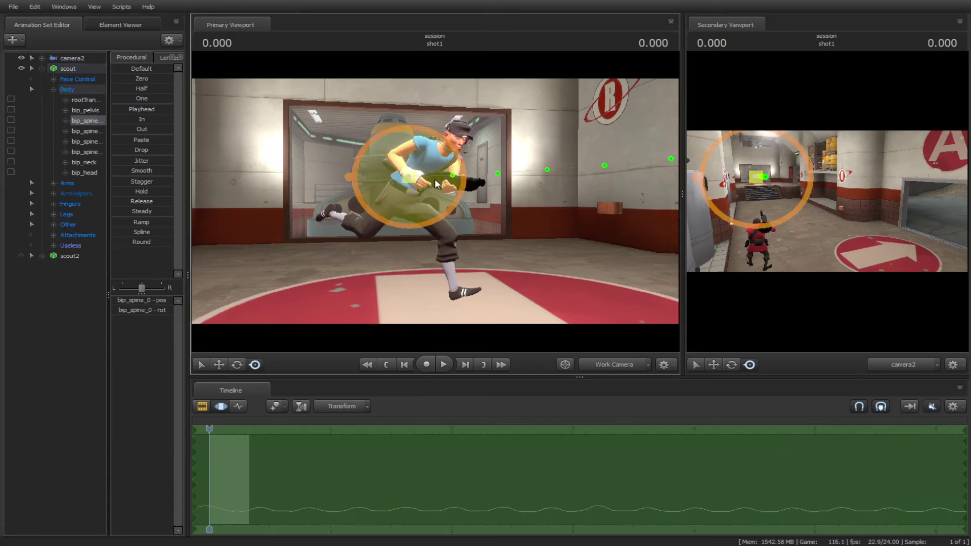
{"action": "left_click", "coordinate": [454, 183]}
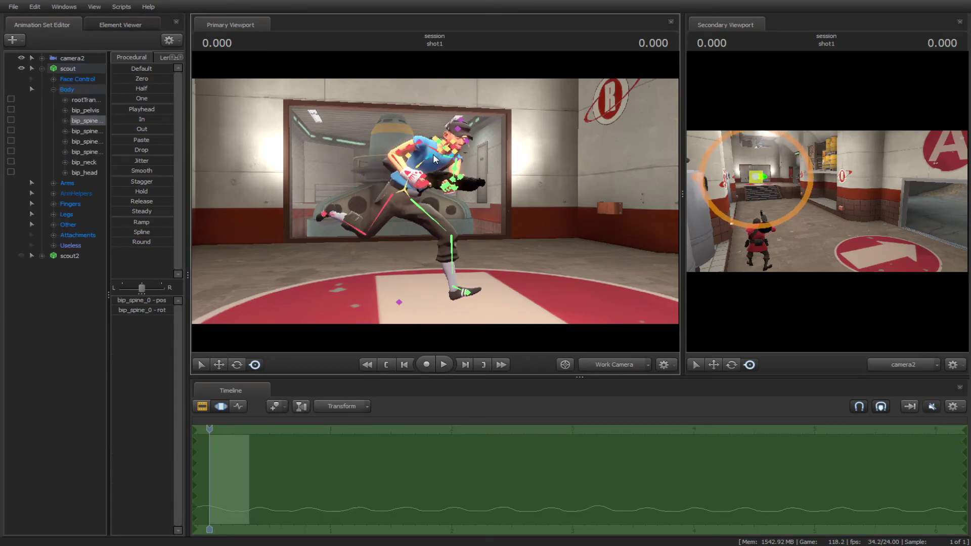
{"action": "left_click", "coordinate": [447, 156]}
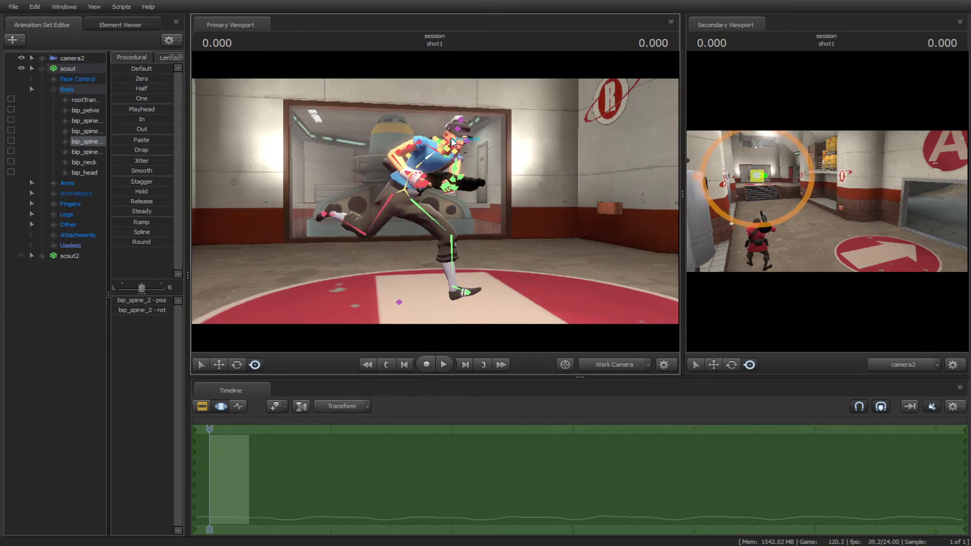
Step: Switch to the Clip Editor and add ambient\alarms\alarm_citizen_loop1.wav as a clip on the sound Effects track
{"action": "key", "text": "F2"}
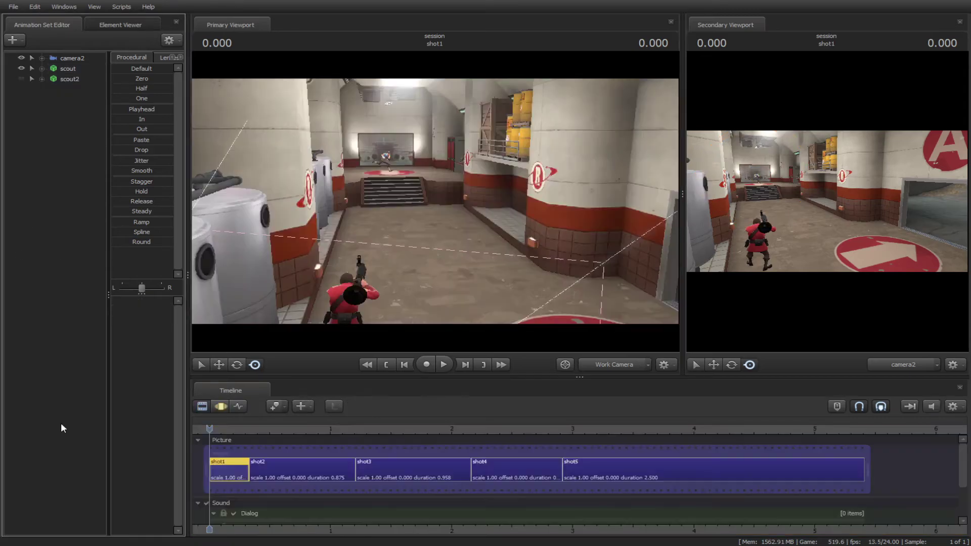
{"action": "left_click_drag", "start_coordinate": [962, 465], "coordinate": [968, 508]}
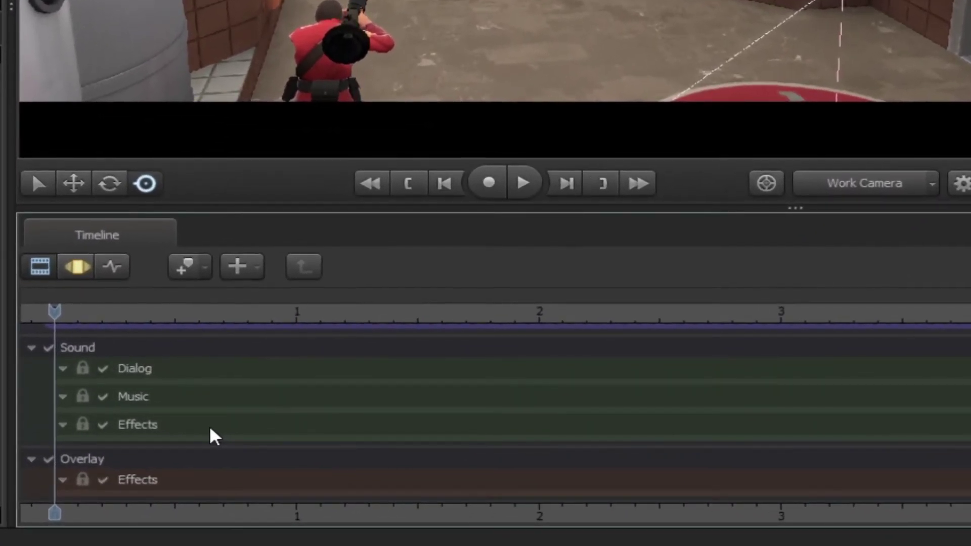
{"action": "right_click", "coordinate": [287, 486]}
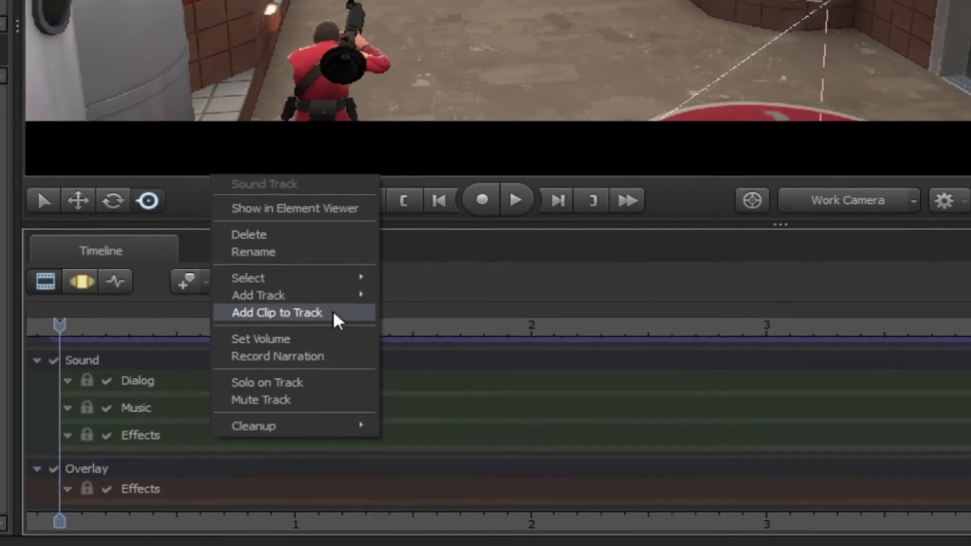
{"action": "left_click", "coordinate": [335, 298]}
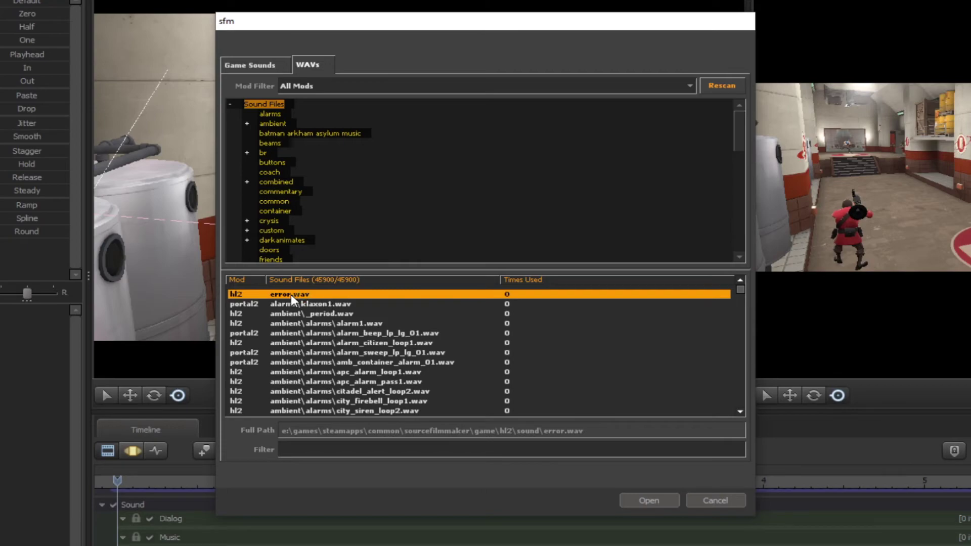
{"action": "left_click", "coordinate": [332, 324]}
{"action": "left_click", "coordinate": [346, 340]}
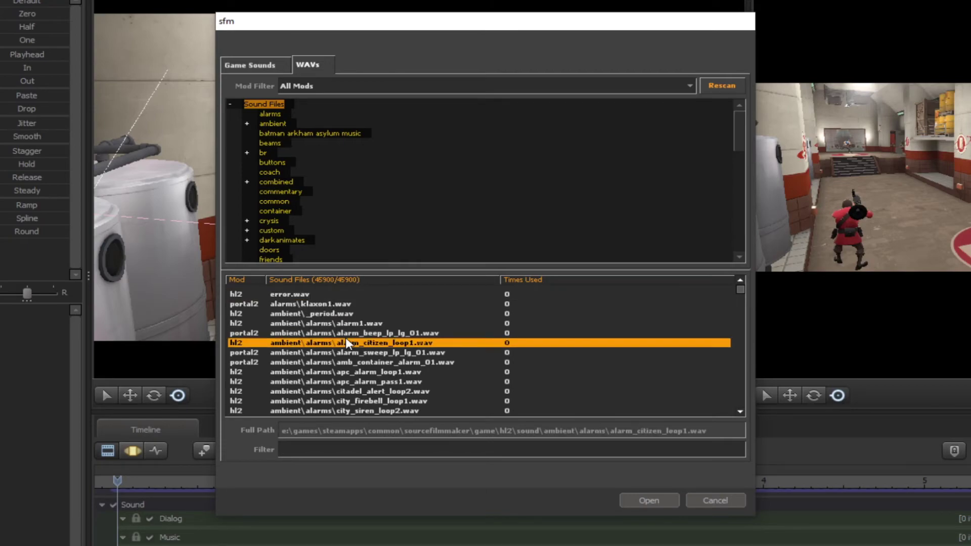
{"action": "left_click", "coordinate": [652, 496]}
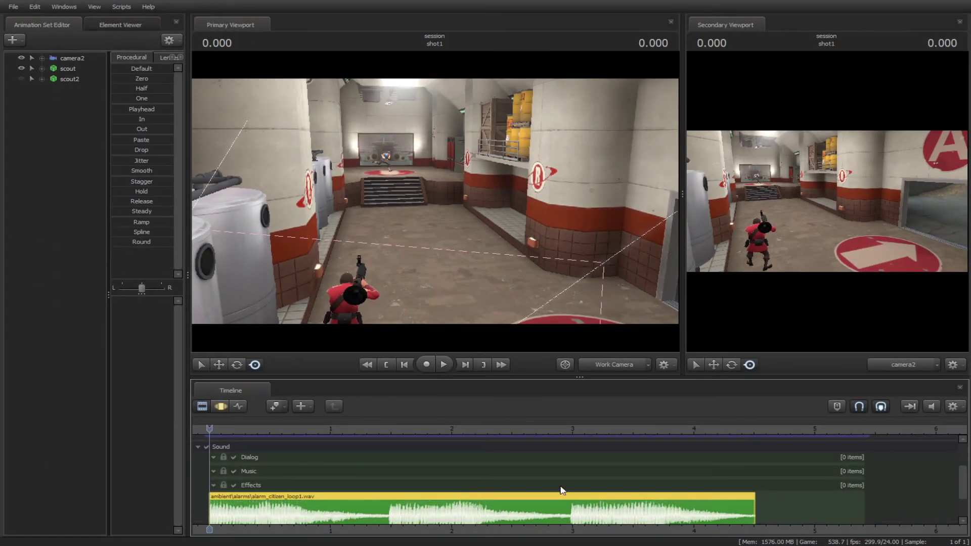
Step: Extend the alarm sound clip to about 5.7 seconds, play back the sequence, and return the playhead to the start
{"action": "scroll", "coordinate": [965, 487], "scroll_direction": "down", "scroll_amount": 3}
{"action": "left_click_drag", "start_coordinate": [754, 476], "coordinate": [896, 472]}
{"action": "scroll", "coordinate": [565, 489], "scroll_direction": "down", "scroll_amount": 2}
{"action": "key", "text": "space"}
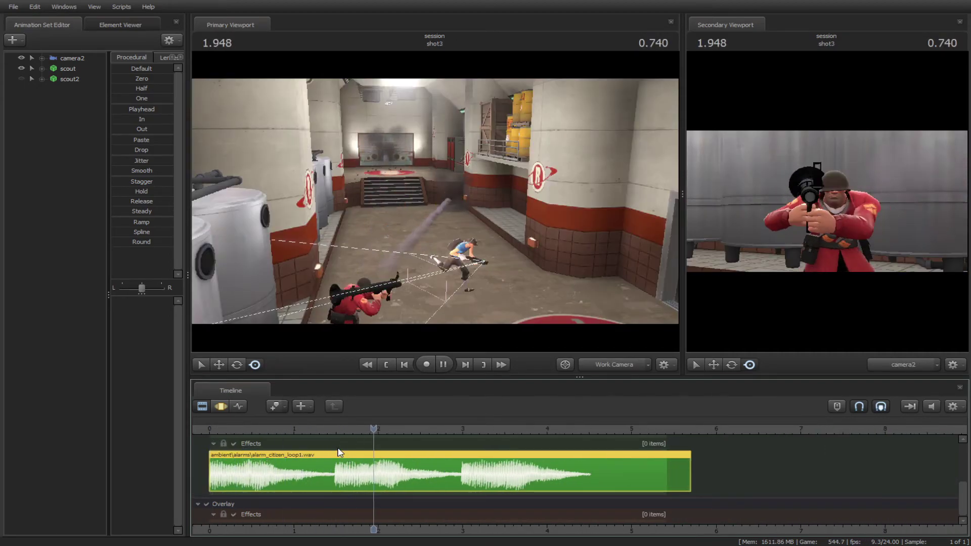
{"action": "key", "text": "space"}
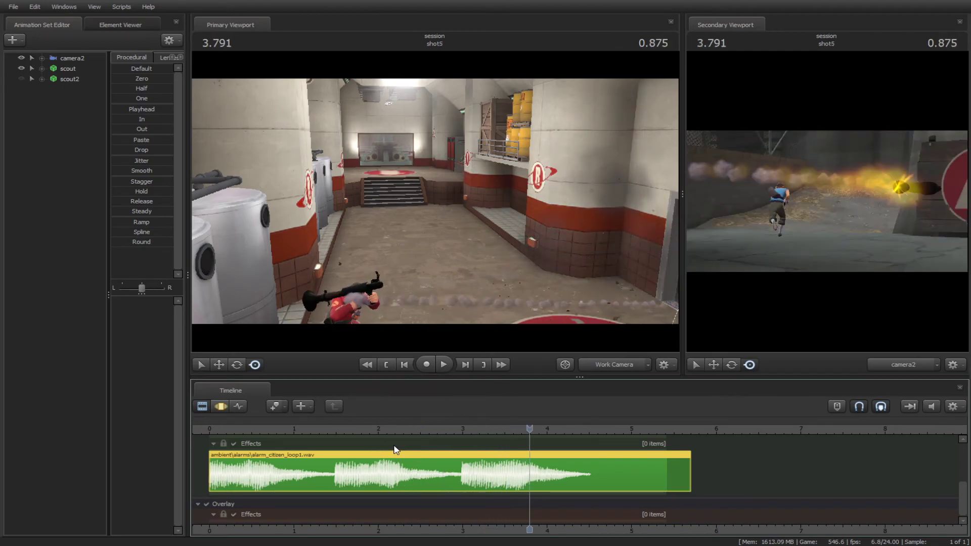
{"action": "key", "text": "Home"}
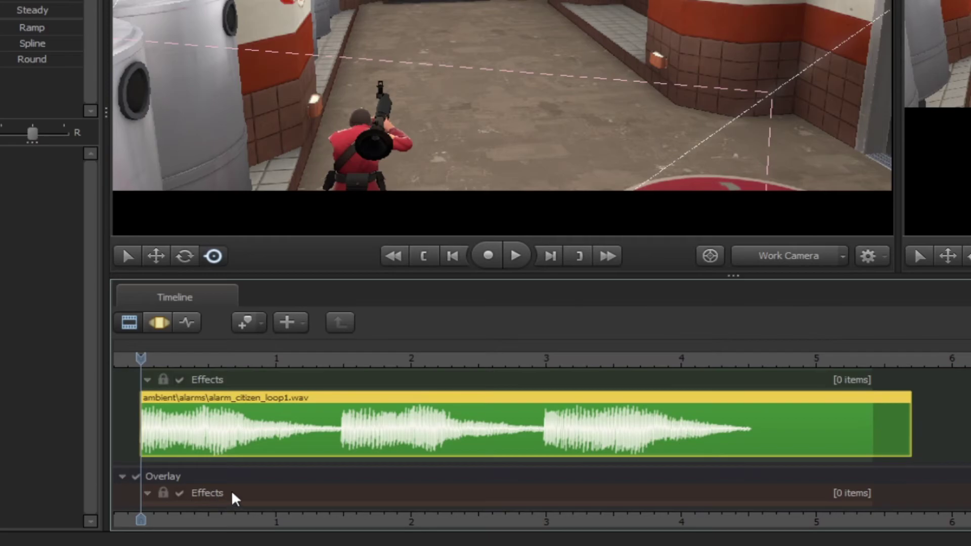
Step: Add a Material Overlay Effect clip to the overlay Effects track and extend its end to about 5.9 seconds
{"action": "right_click", "coordinate": [232, 498]}
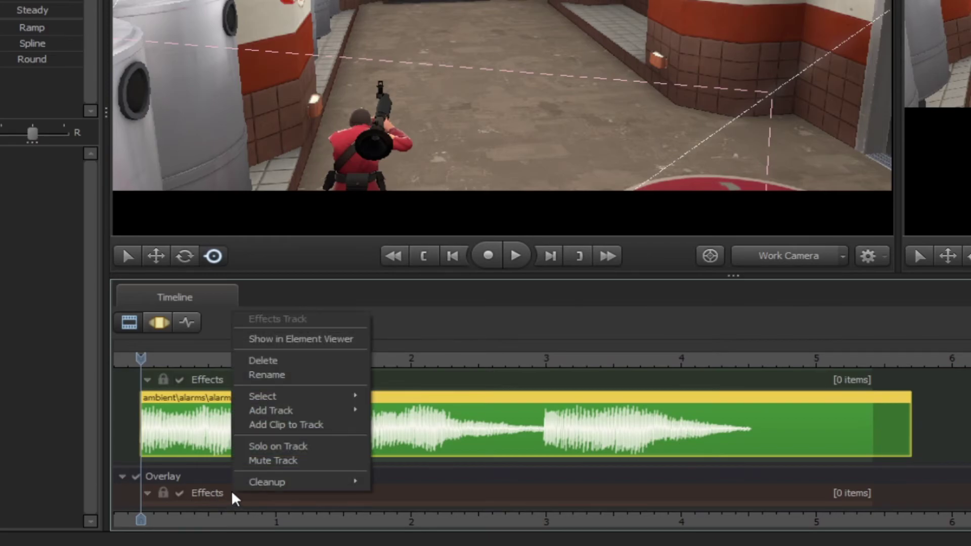
{"action": "left_click", "coordinate": [281, 426]}
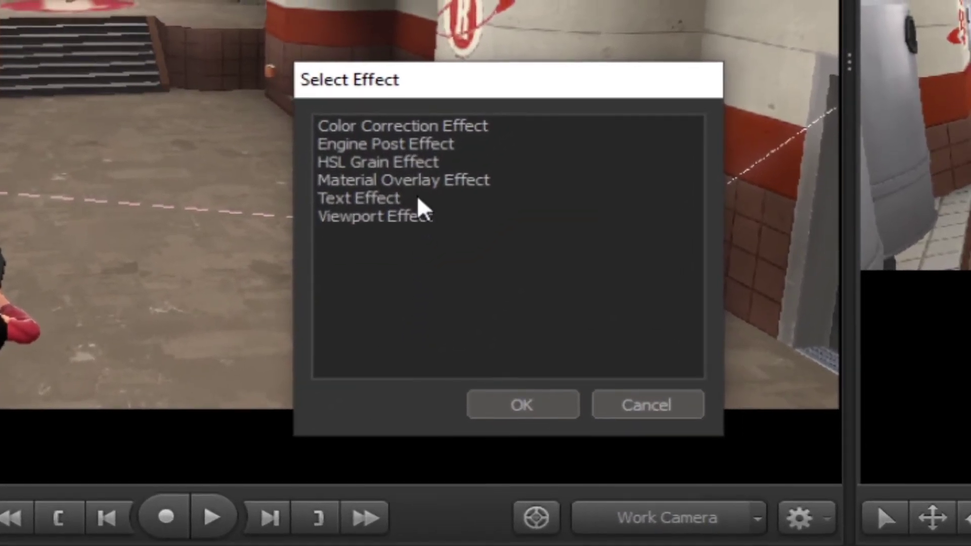
{"action": "left_click", "coordinate": [629, 54]}
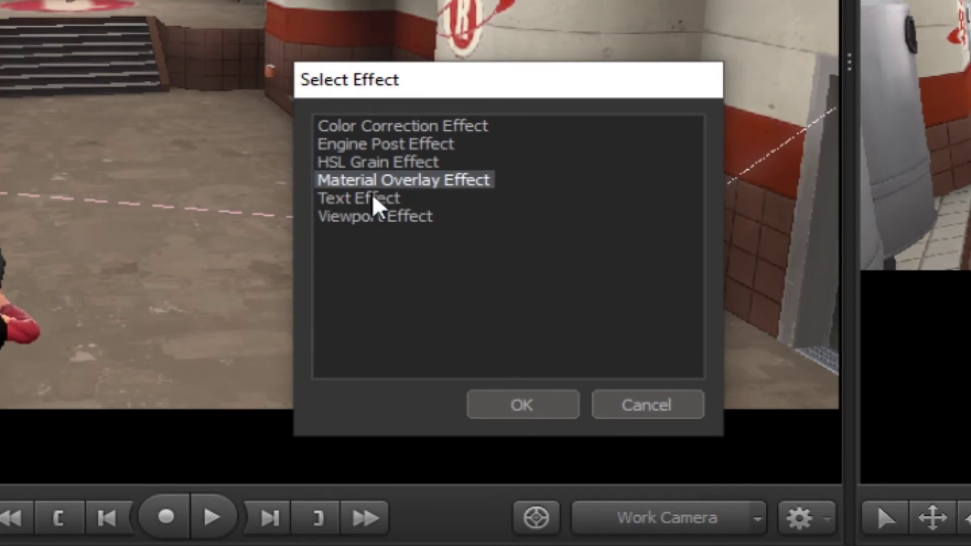
{"action": "left_click", "coordinate": [541, 400]}
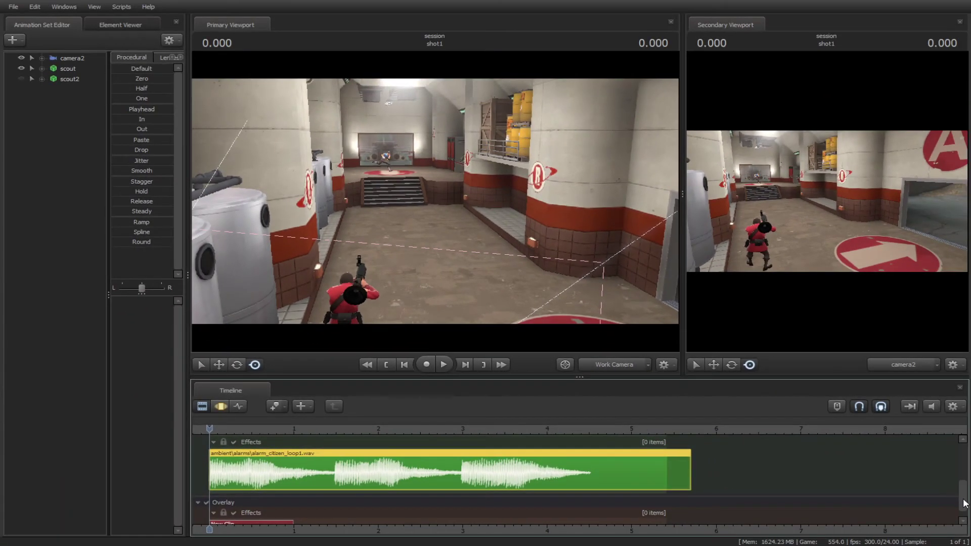
{"action": "scroll", "coordinate": [964, 503], "scroll_direction": "down", "scroll_amount": 1}
{"action": "left_click_drag", "start_coordinate": [286, 514], "coordinate": [678, 514]}
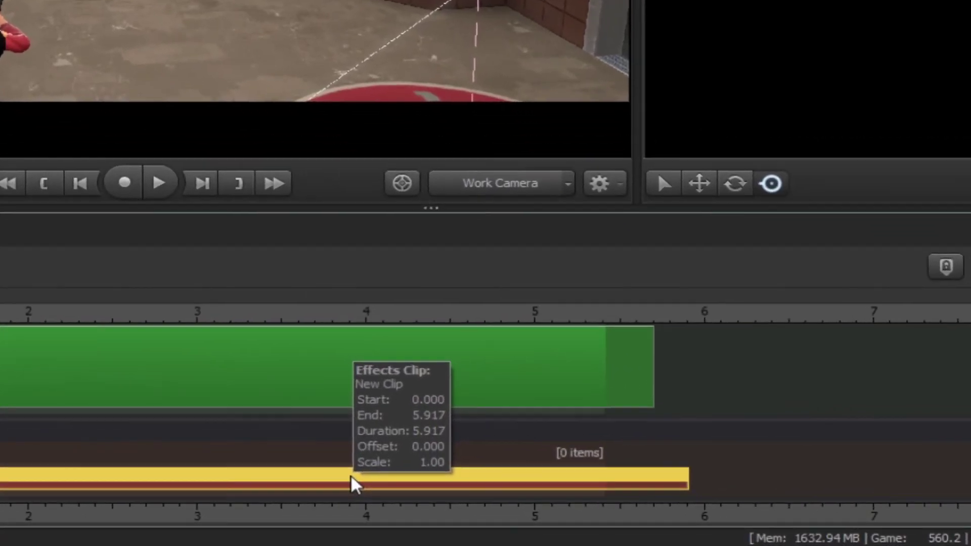
Step: Show the overlay clip in the Element Viewer and assign cinemascope_grid.vmt as its material
{"action": "right_click", "coordinate": [532, 514]}
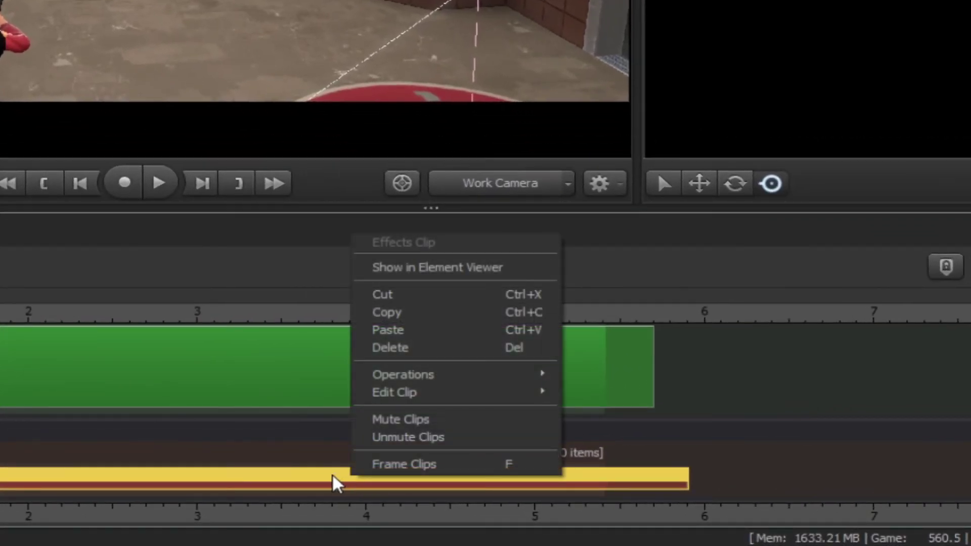
{"action": "left_click", "coordinate": [415, 270]}
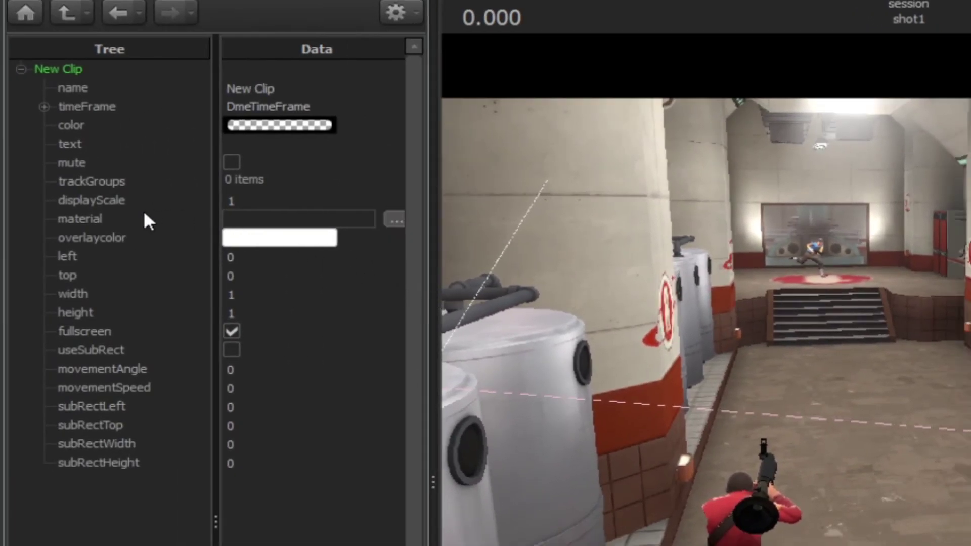
{"action": "left_click", "coordinate": [113, 220]}
{"action": "left_click_drag", "start_coordinate": [432, 260], "coordinate": [518, 277]}
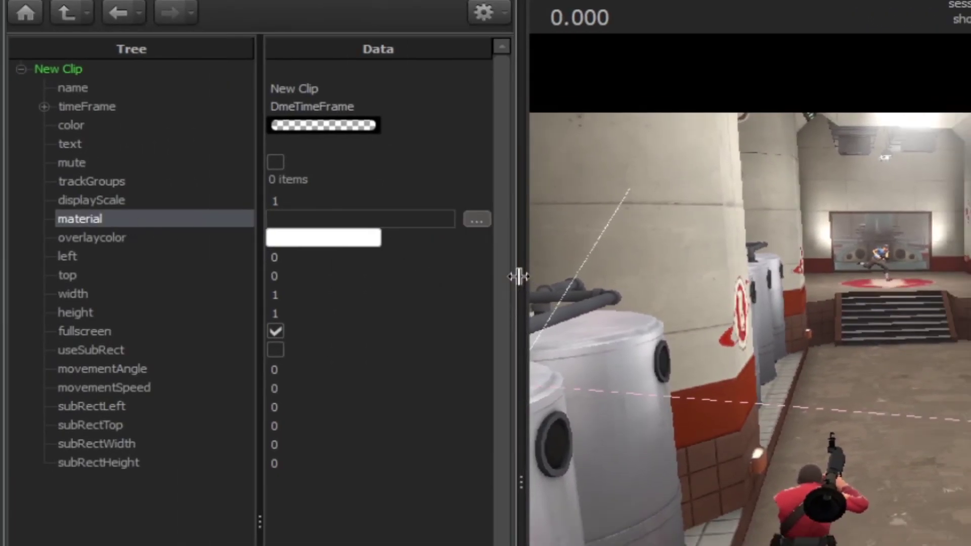
{"action": "left_click", "coordinate": [477, 221]}
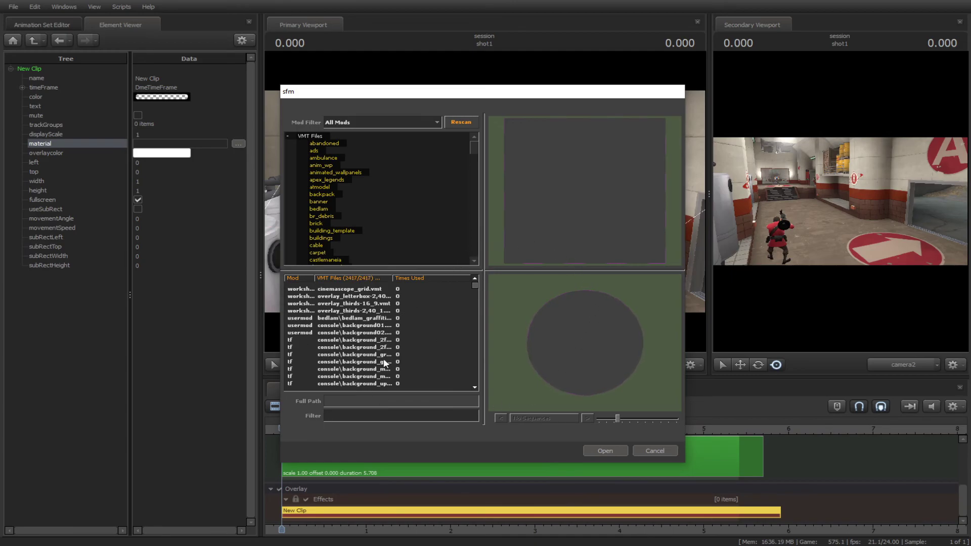
{"action": "left_click", "coordinate": [349, 289]}
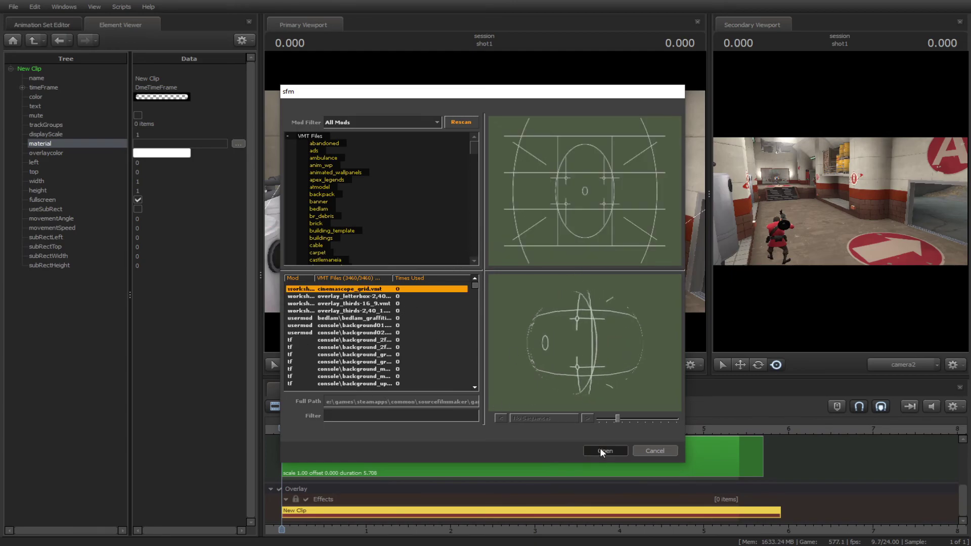
{"action": "left_click", "coordinate": [599, 449]}
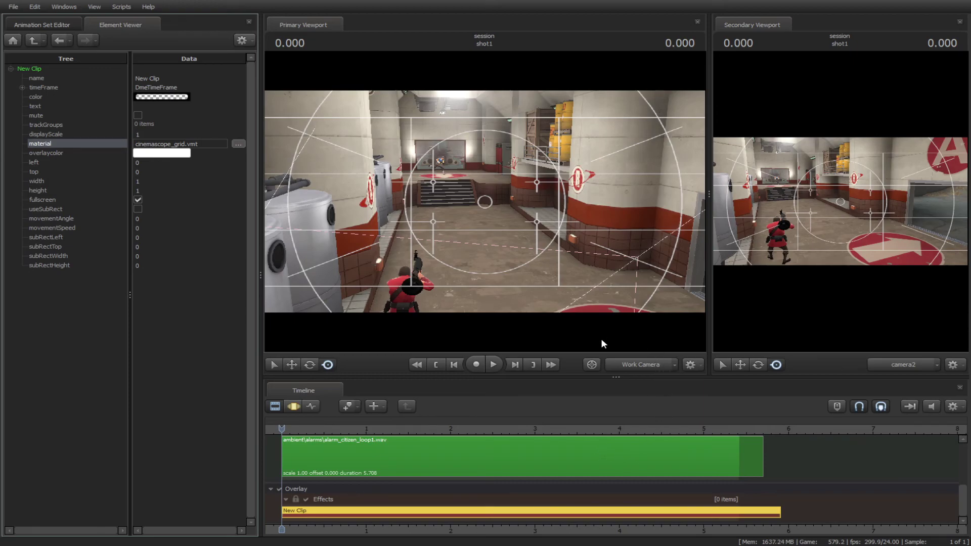
Step: Play the shots through with the grid overlay applied and return the playhead to the start
{"action": "left_click_drag", "start_coordinate": [222, 381], "coordinate": [69, 360]}
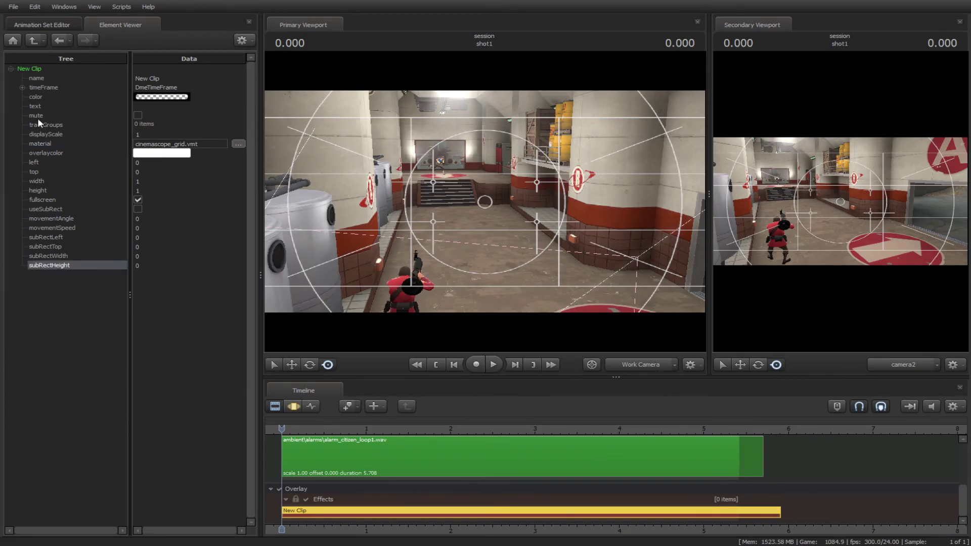
{"action": "left_click", "coordinate": [101, 330]}
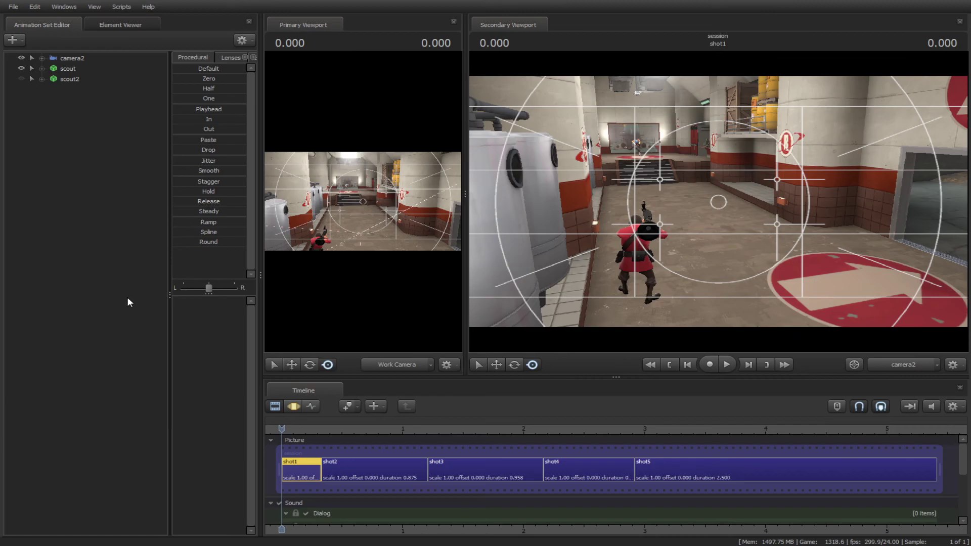
{"action": "key", "text": "space"}
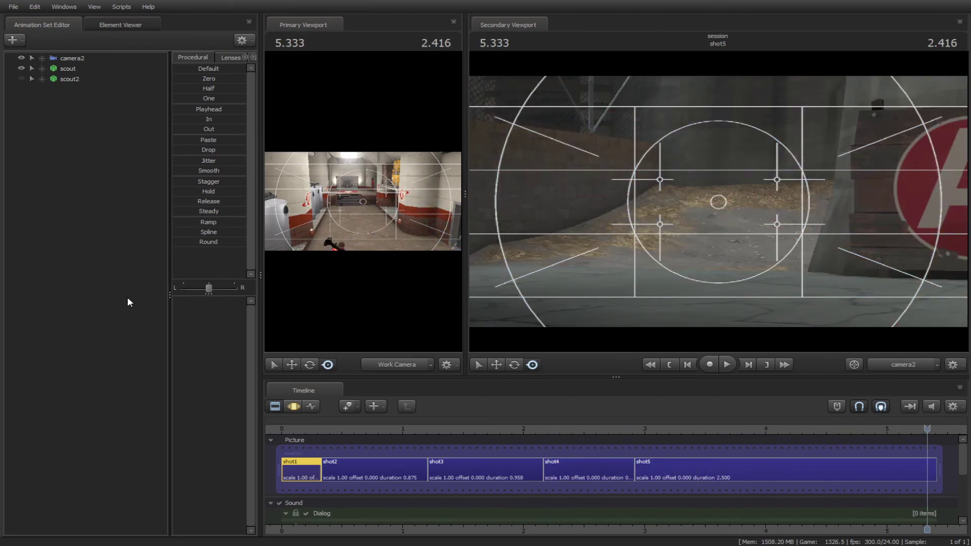
{"action": "key", "text": "Home"}
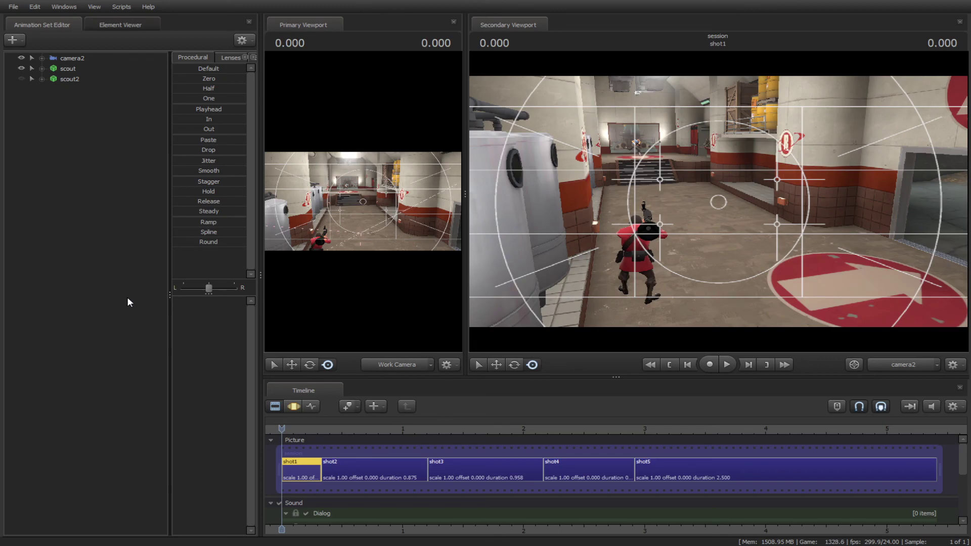